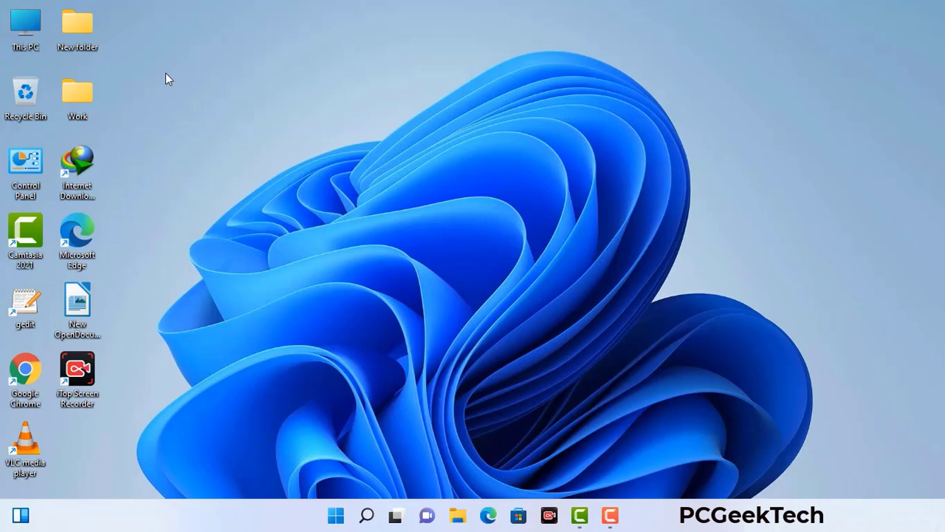
# Step: Bring up the Run dialog with msconfig and centre it on the desktop
pyautogui.press('super+r')
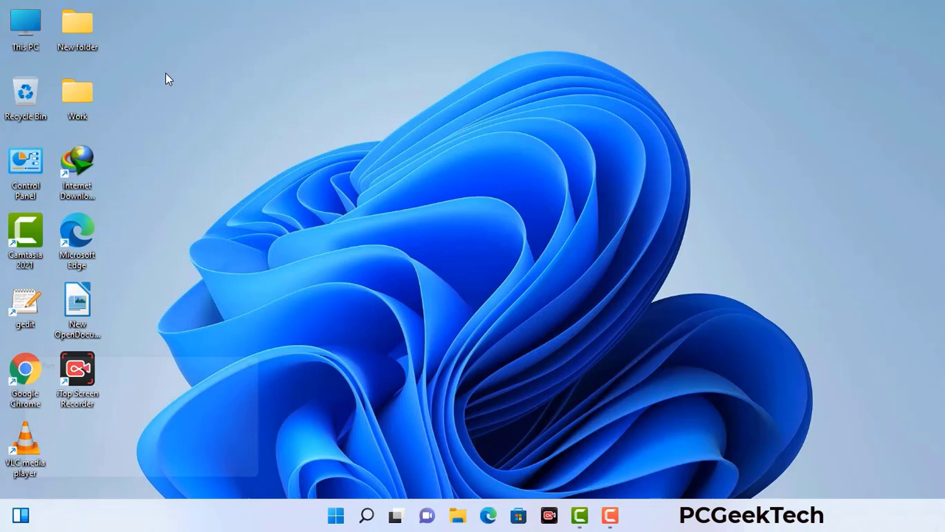
pyautogui.moveTo(159, 356); pyautogui.dragTo(415, 113)
# Step: Launch msconfig and apply Safe boot with the Network option on the Boot tab
pyautogui.click(376, 184)
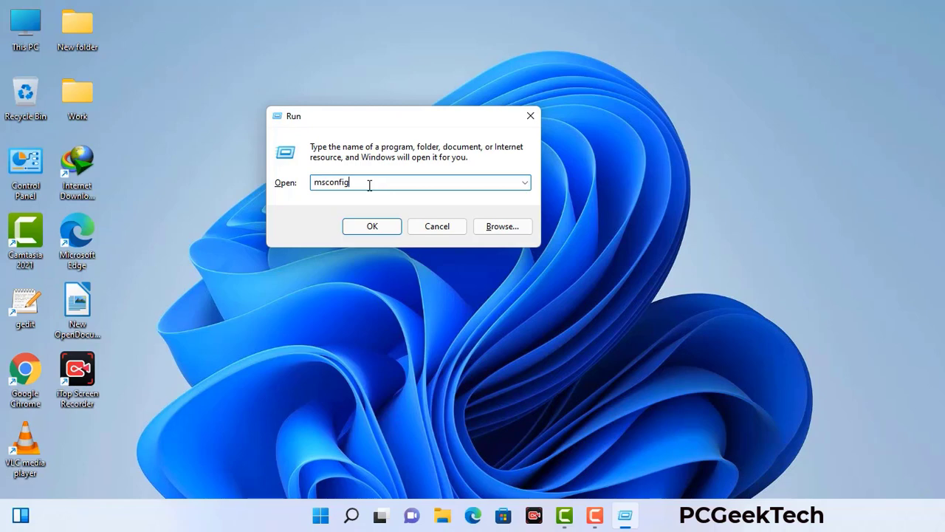
pyautogui.click(369, 227)
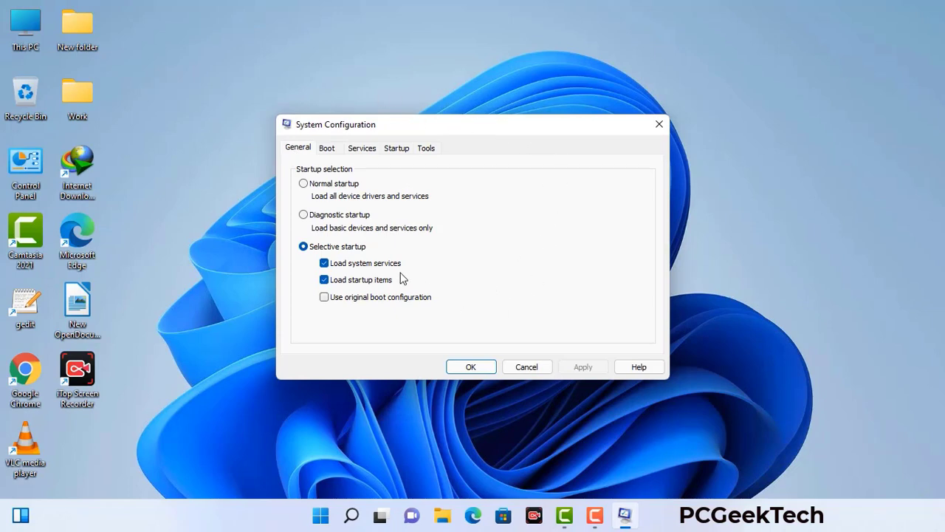
pyautogui.click(328, 149)
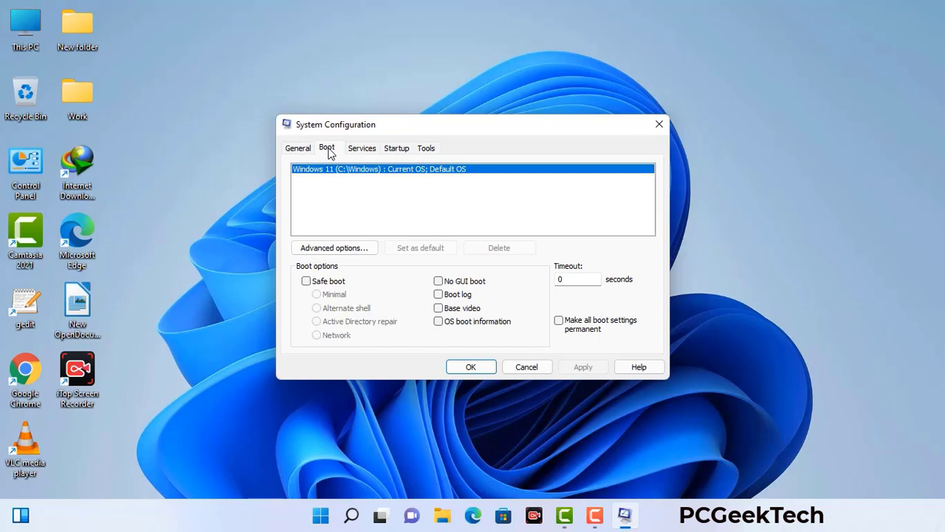
pyautogui.click(306, 281)
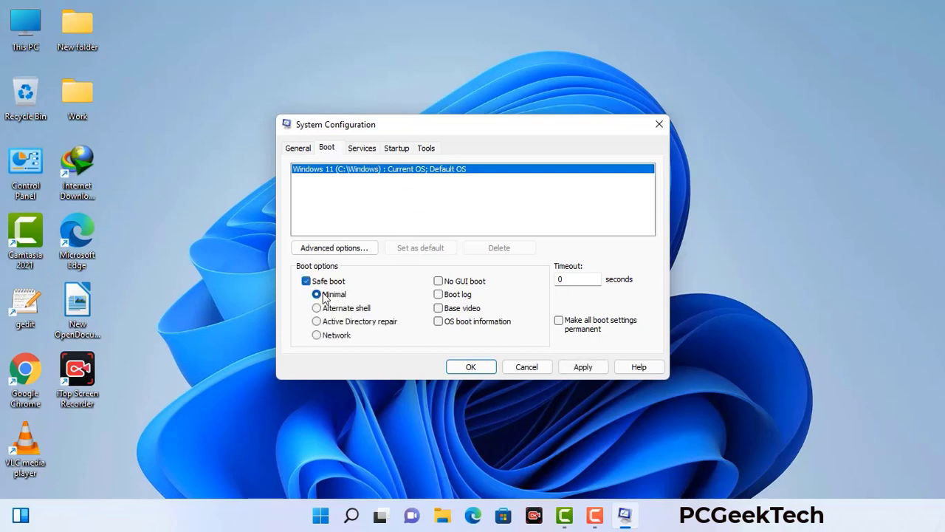
pyautogui.click(336, 336)
pyautogui.click(583, 367)
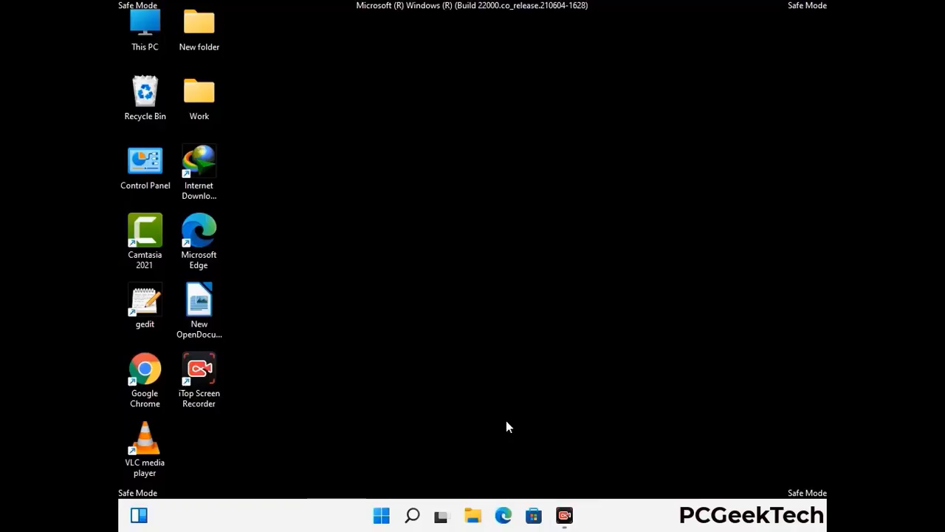
# Step: Open Control Panel from its Safe Mode desktop icon
pyautogui.doubleClick(146, 176)
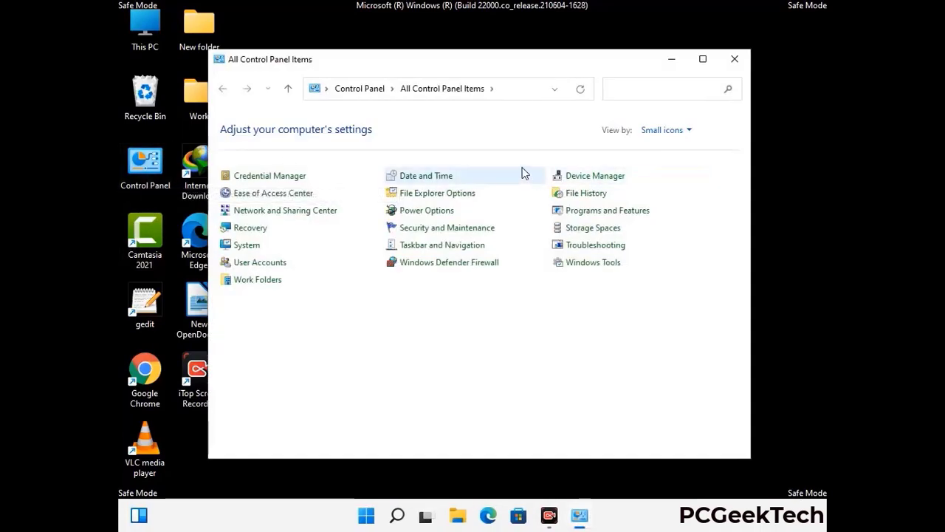
# Step: Apply 'Show hidden files, folders, and drives' in File Explorer Options, then close Control Panel
pyautogui.click(456, 197)
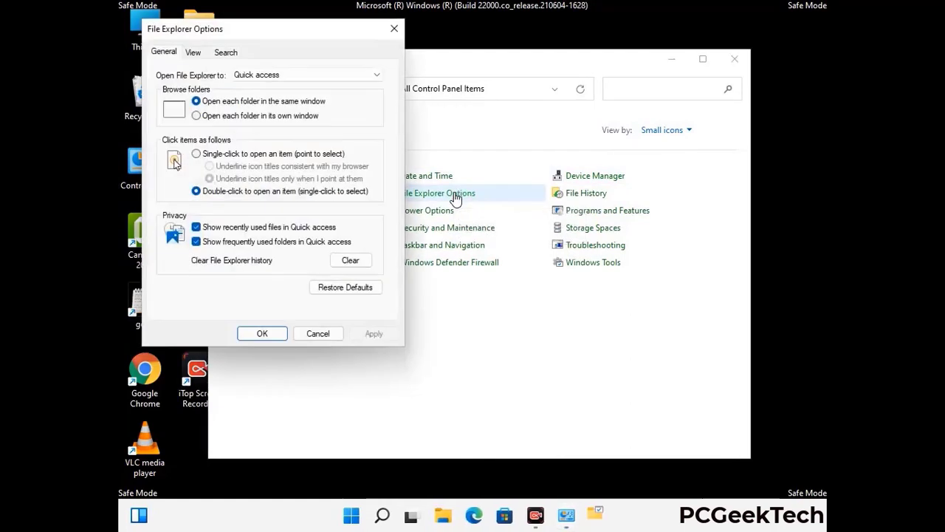
pyautogui.click(193, 52)
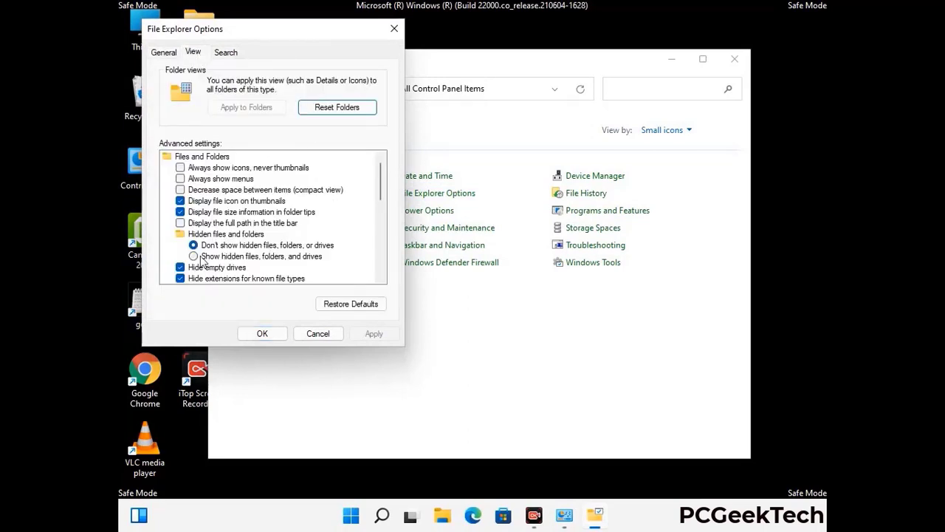
pyautogui.click(193, 256)
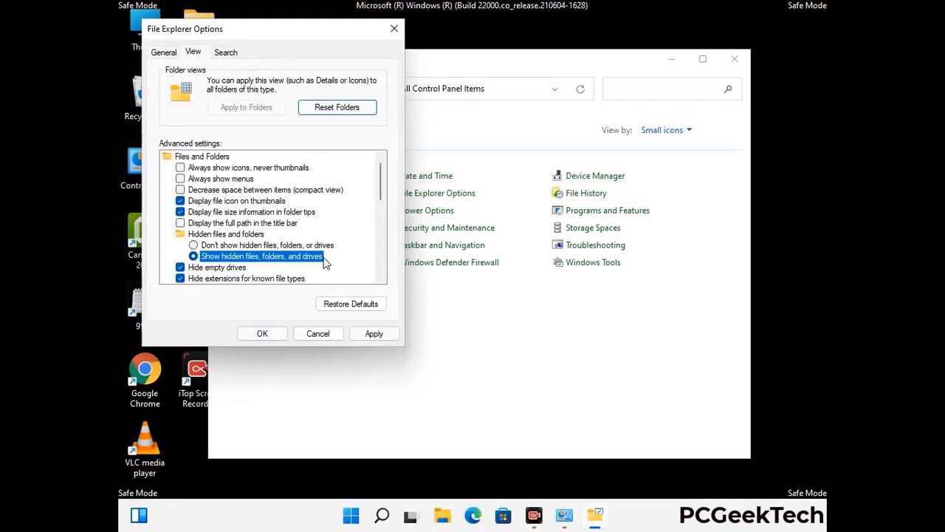
pyautogui.click(374, 334)
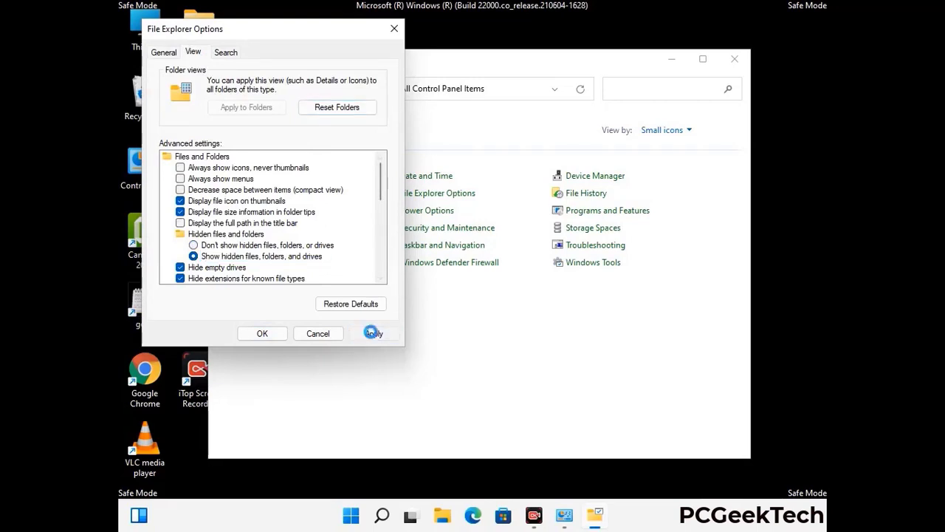
pyautogui.click(252, 335)
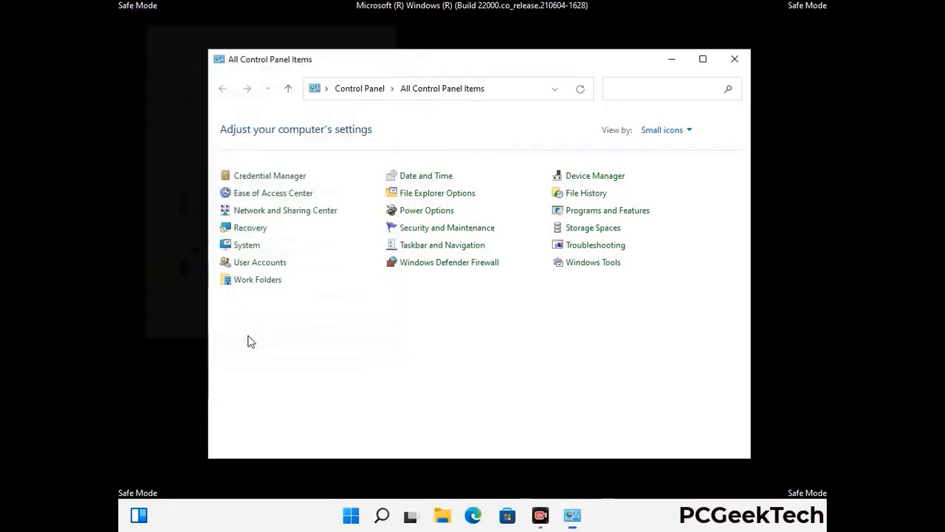
pyautogui.click(734, 59)
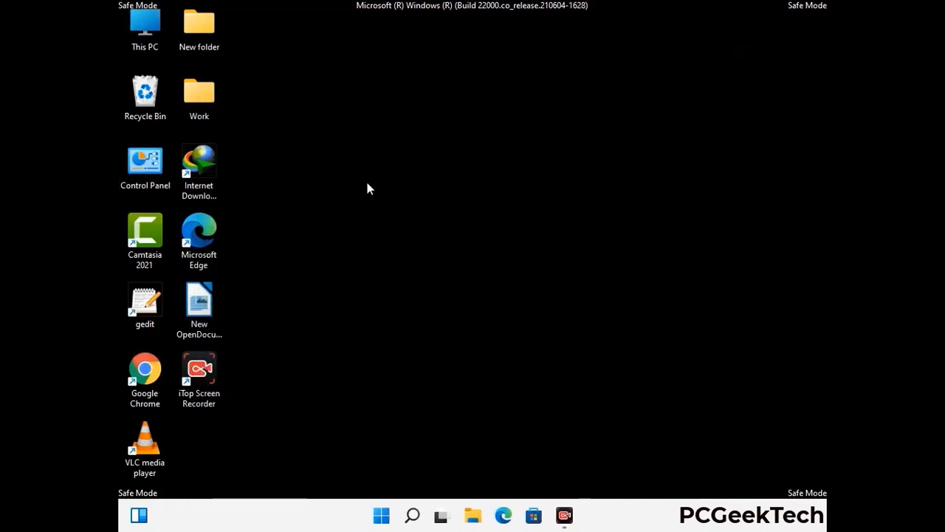
# Step: Open This PC, Local Disk (C:) and then the Windows folder
pyautogui.doubleClick(140, 45)
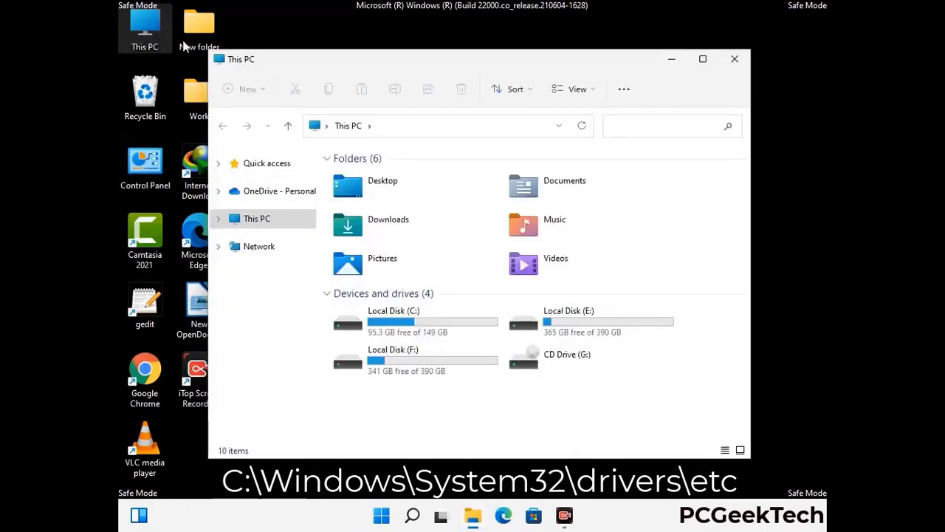
pyautogui.doubleClick(413, 325)
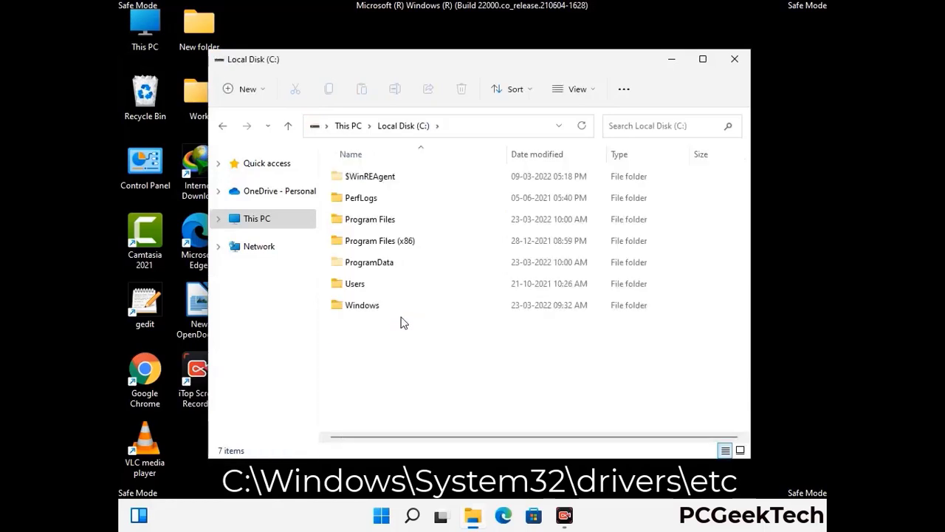
pyautogui.doubleClick(354, 310)
pyautogui.scroll(-6, 472, 316)
pyautogui.scroll(-12, 467, 319)
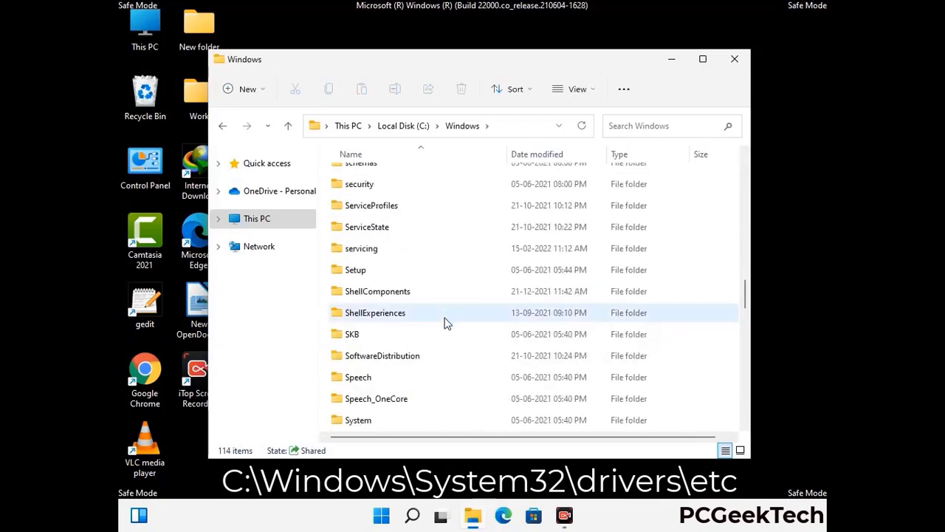
pyautogui.scroll(-3, 447, 322)
# Step: Go into System32\drivers\etc and select the hosts file
pyautogui.doubleClick(361, 313)
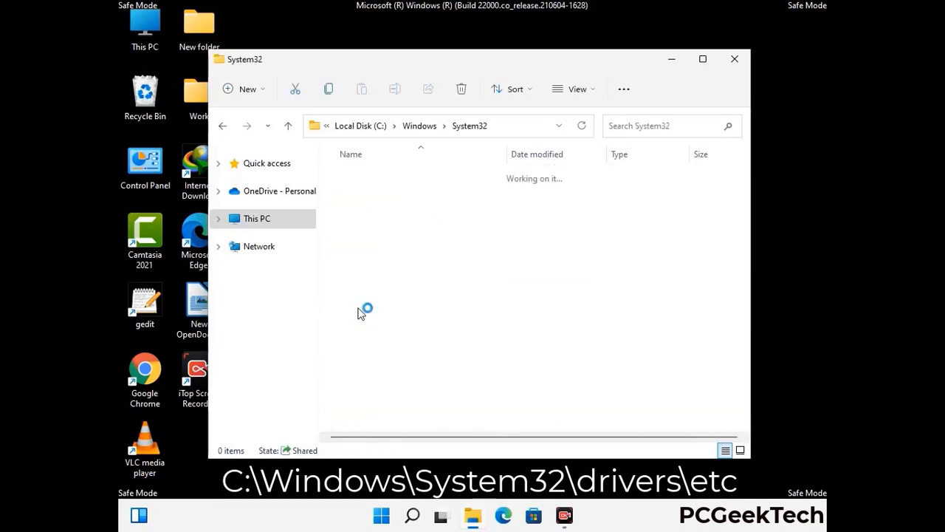
pyautogui.scroll(-5, 406, 321)
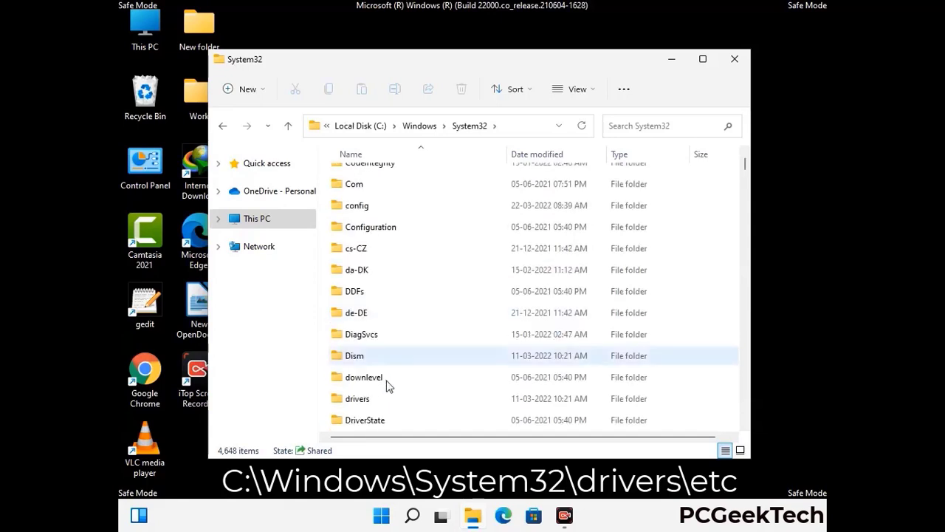
pyautogui.doubleClick(362, 400)
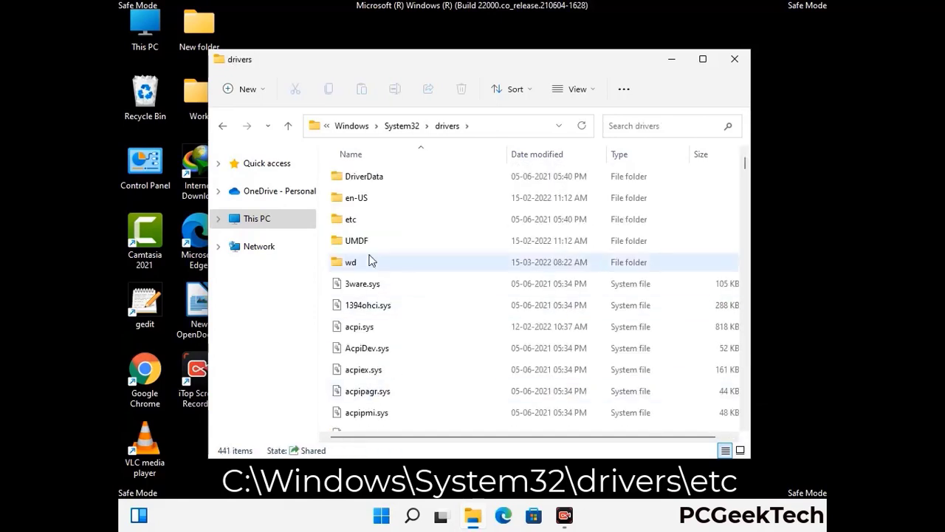
pyautogui.doubleClick(352, 218)
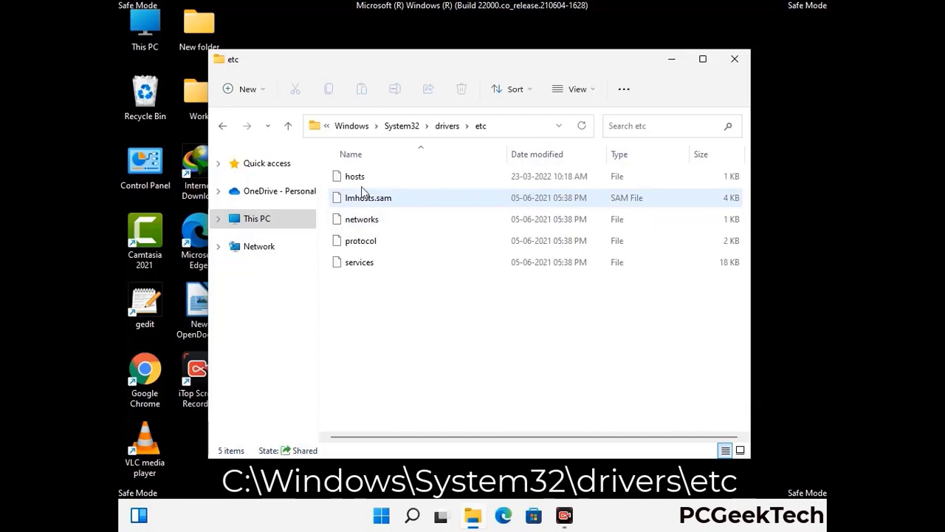
pyautogui.click(358, 178)
# Step: Open the hosts file in Notepad
pyautogui.doubleClick(362, 184)
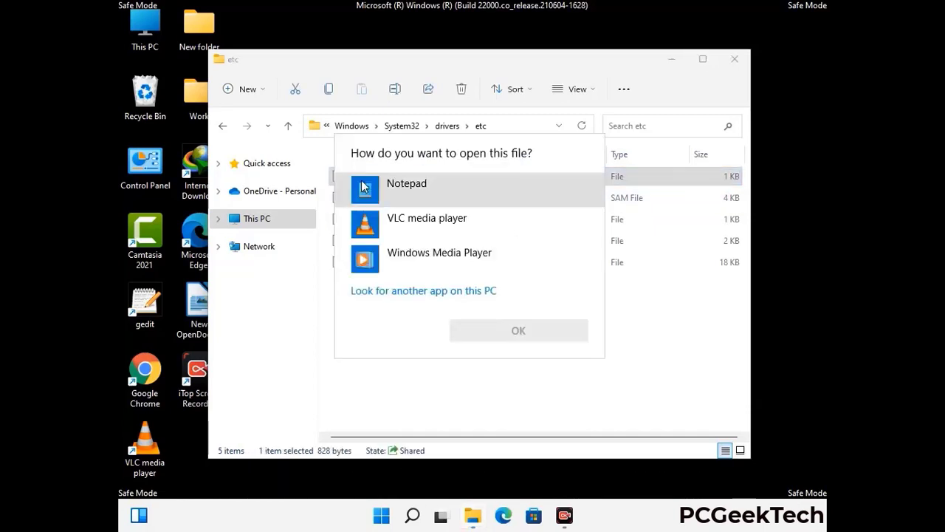
pyautogui.click(428, 188)
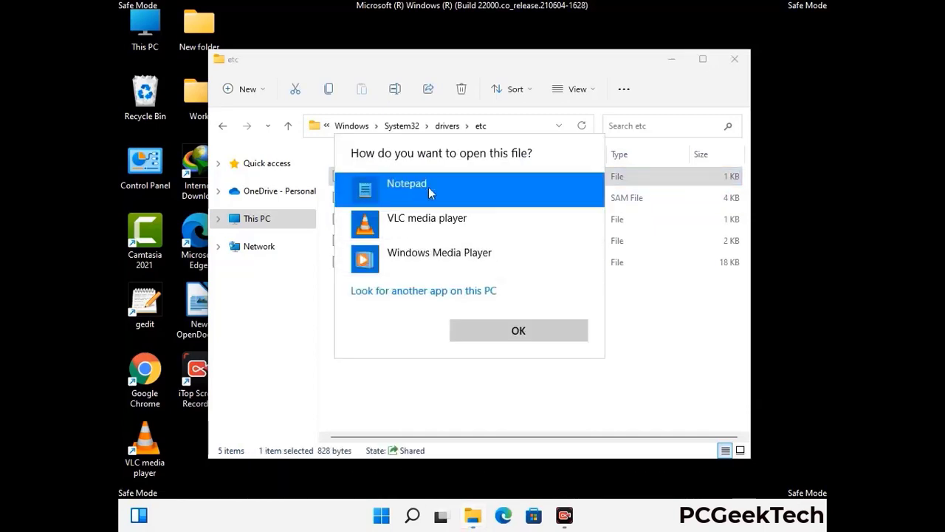
pyautogui.click(520, 333)
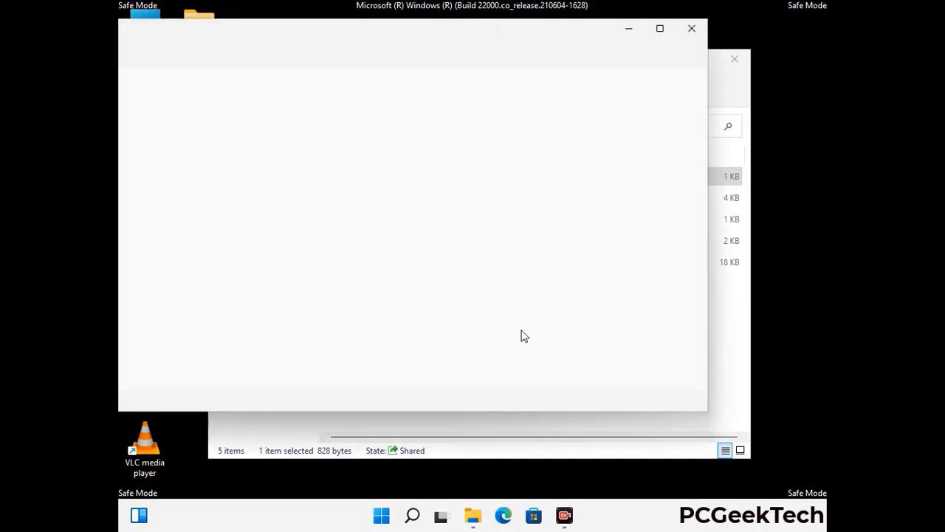
pyautogui.moveTo(408, 42); pyautogui.dragTo(493, 42)
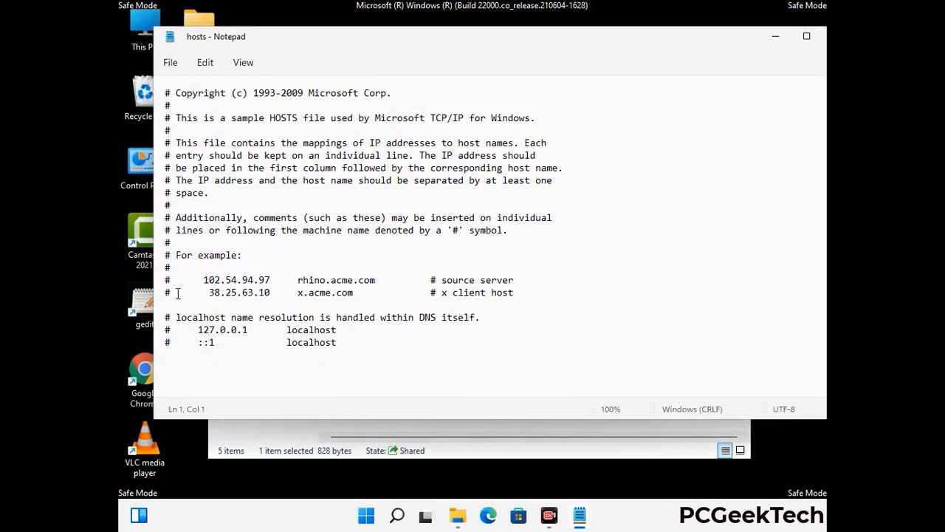
# Step: Add an empty line at the end of hosts and save the file
pyautogui.click(354, 346)
pyautogui.press('Return')
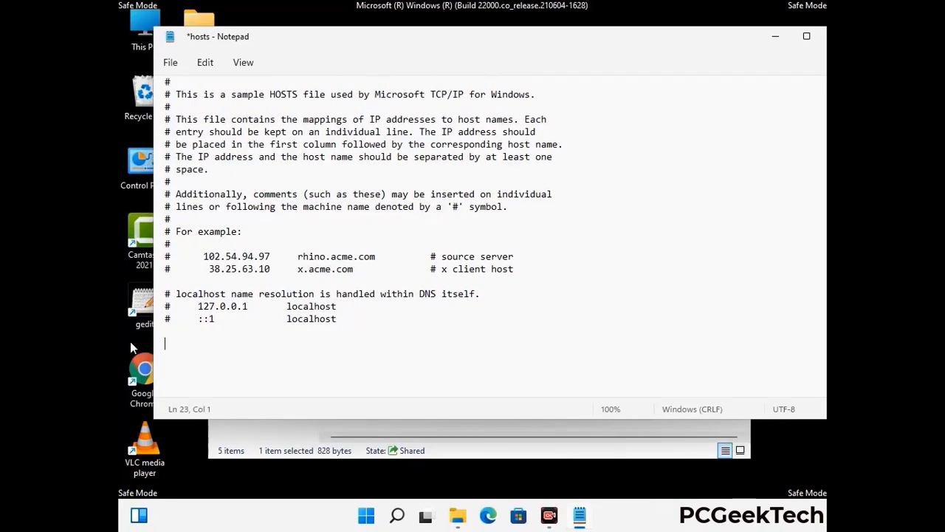
pyautogui.click(170, 62)
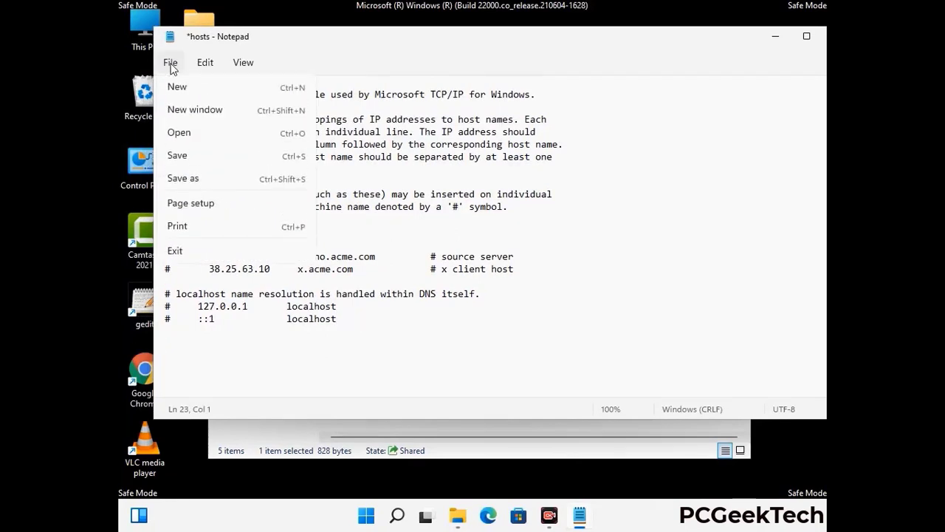
pyautogui.click(177, 158)
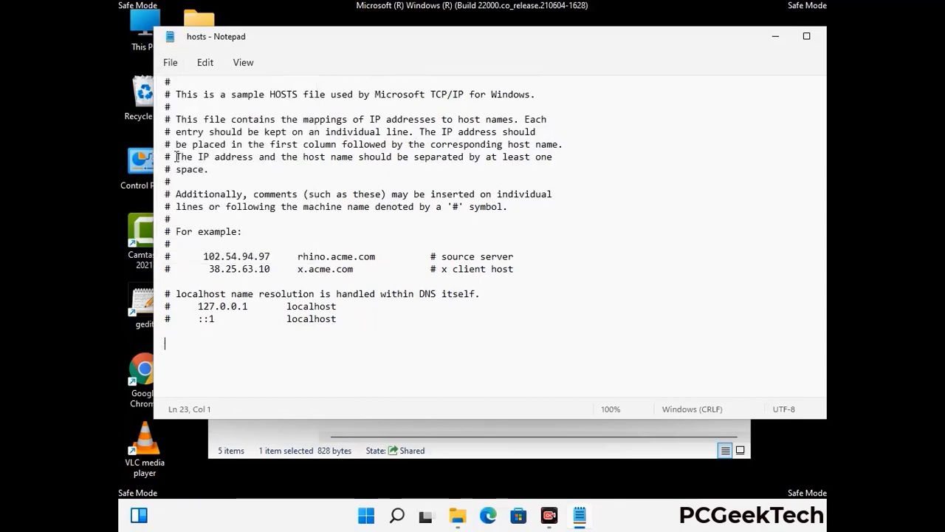
# Step: Close Notepad and the etc folder window
pyautogui.moveTo(713, 46); pyautogui.dragTo(606, 45)
pyautogui.click(729, 39)
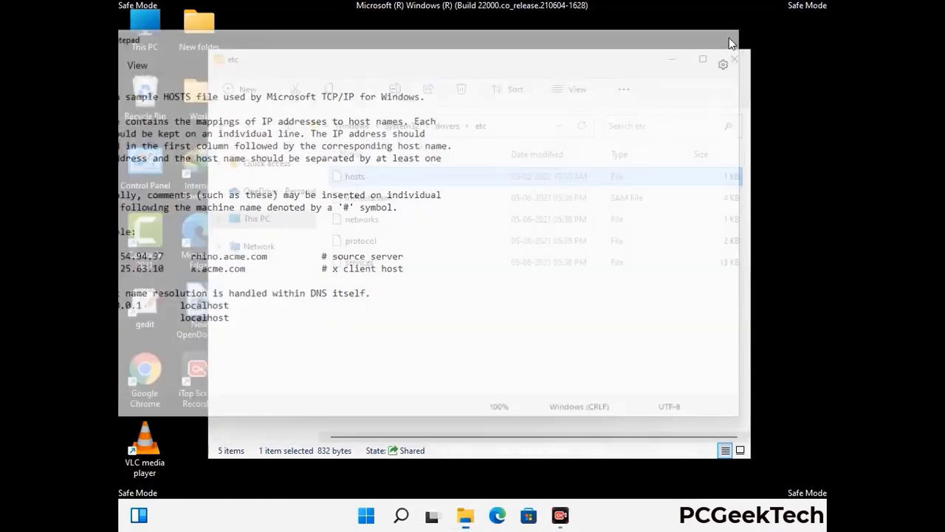
pyautogui.click(735, 58)
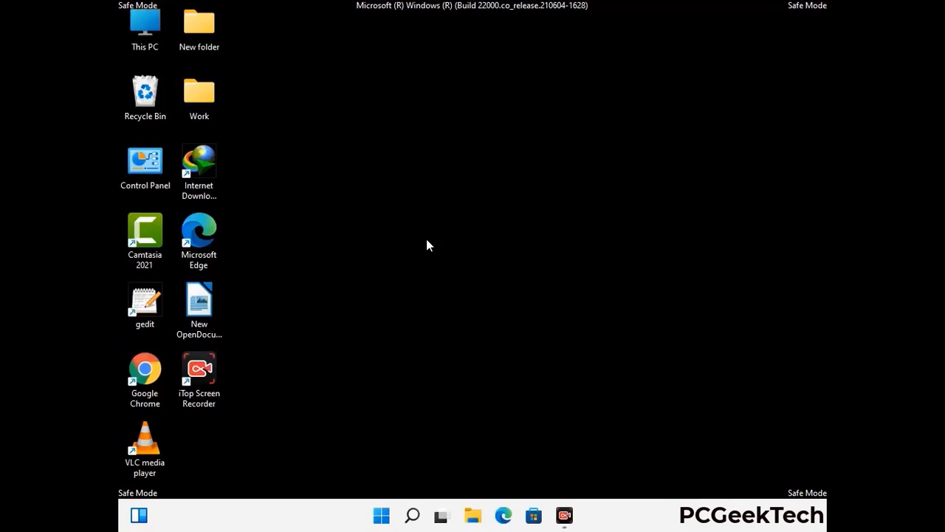
# Step: Run %appdata% from the Run dialog to open AppData\Roaming
pyautogui.press('super+r')
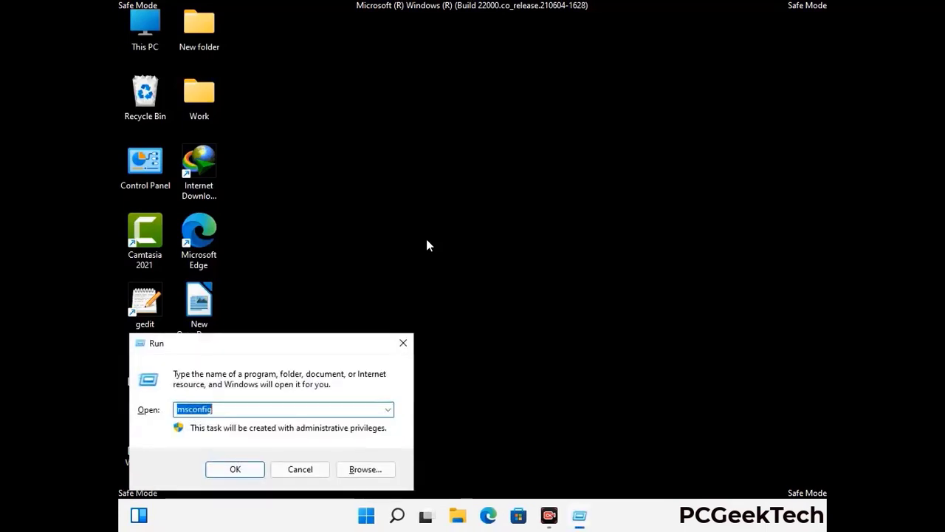
pyautogui.moveTo(271, 340); pyautogui.dragTo(439, 147)
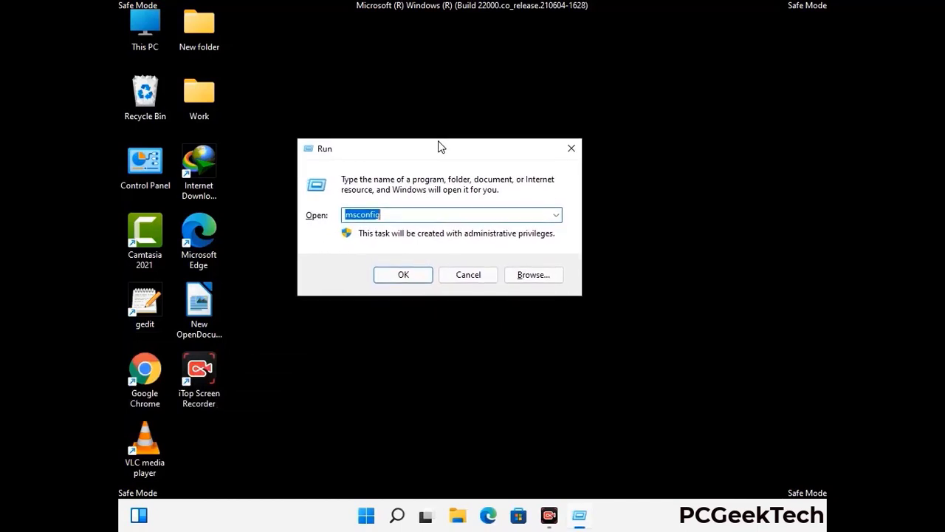
pyautogui.write('%')
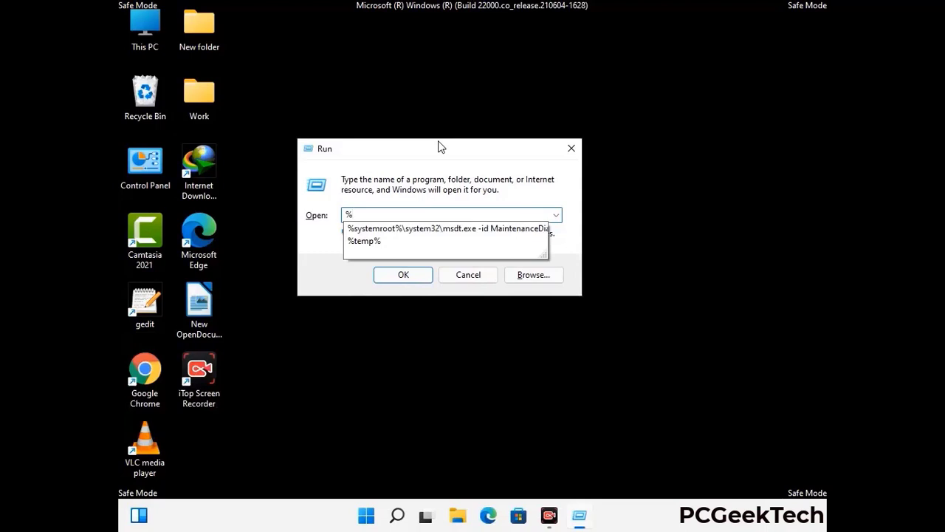
pyautogui.write('appdat')
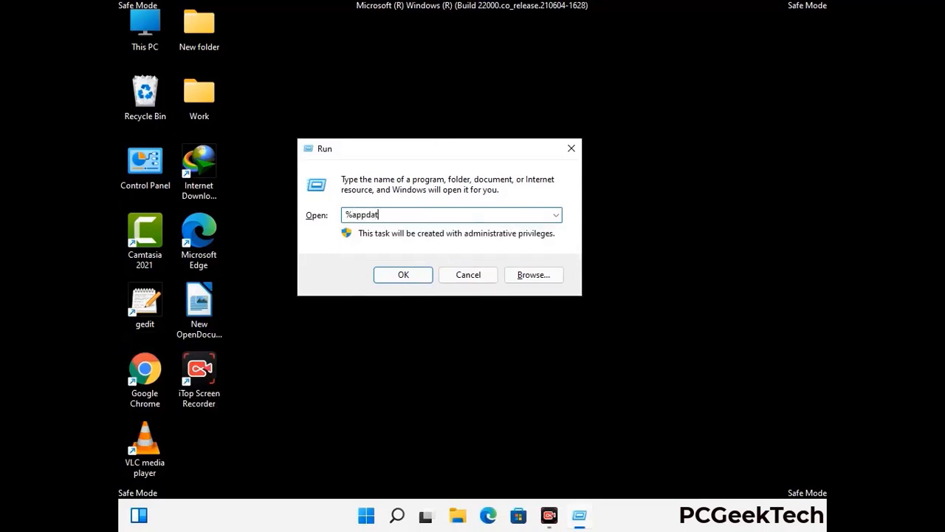
pyautogui.write('a%')
pyautogui.press('Return')
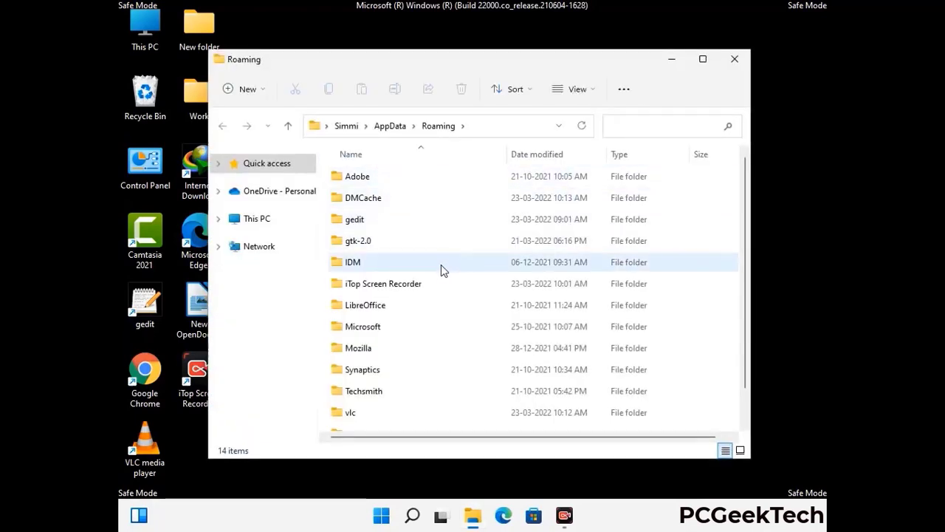
# Step: Delete the Zoom folder from Roaming and close the window
pyautogui.scroll(-2, 445, 266)
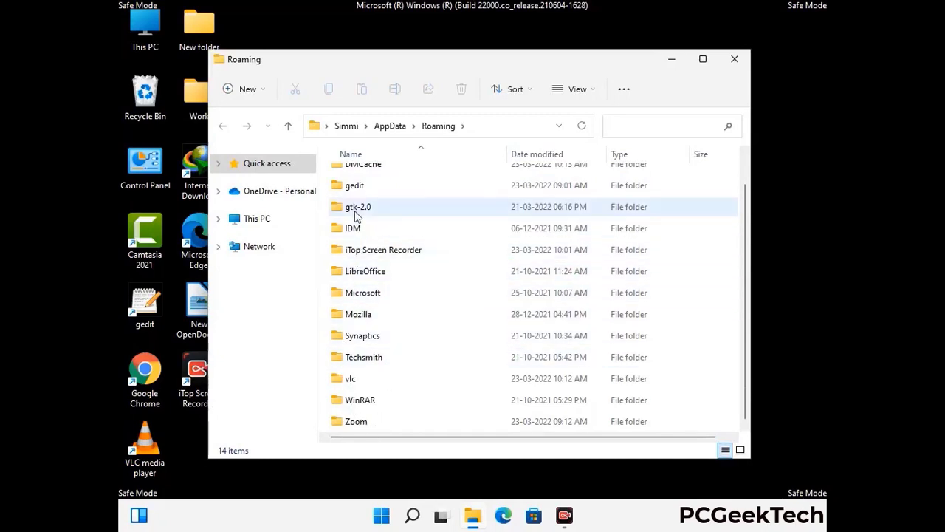
pyautogui.scroll(1, 355, 218)
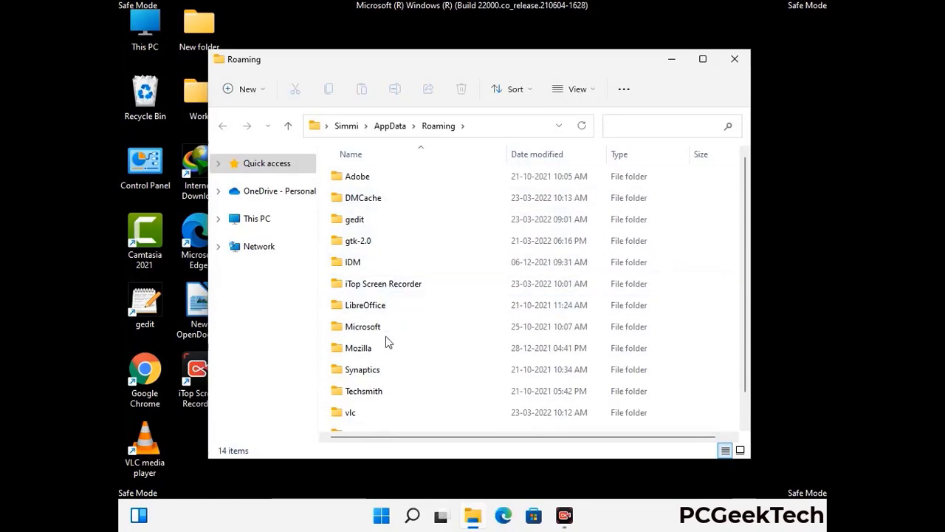
pyautogui.scroll(-1, 387, 344)
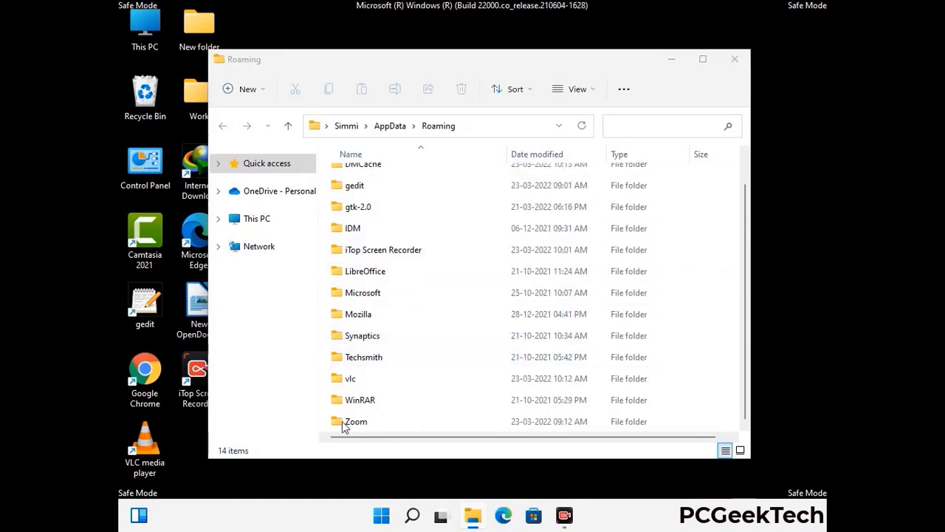
pyautogui.click(529, 418)
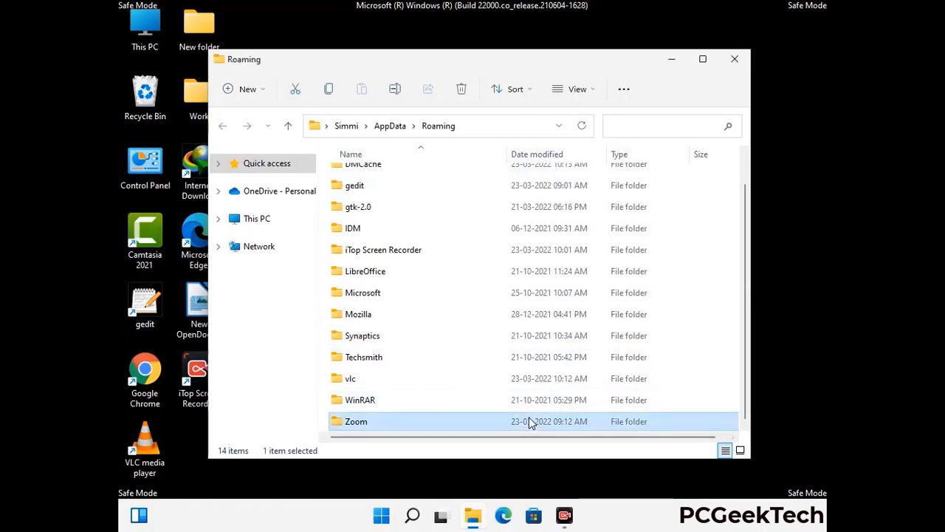
pyautogui.click(461, 89)
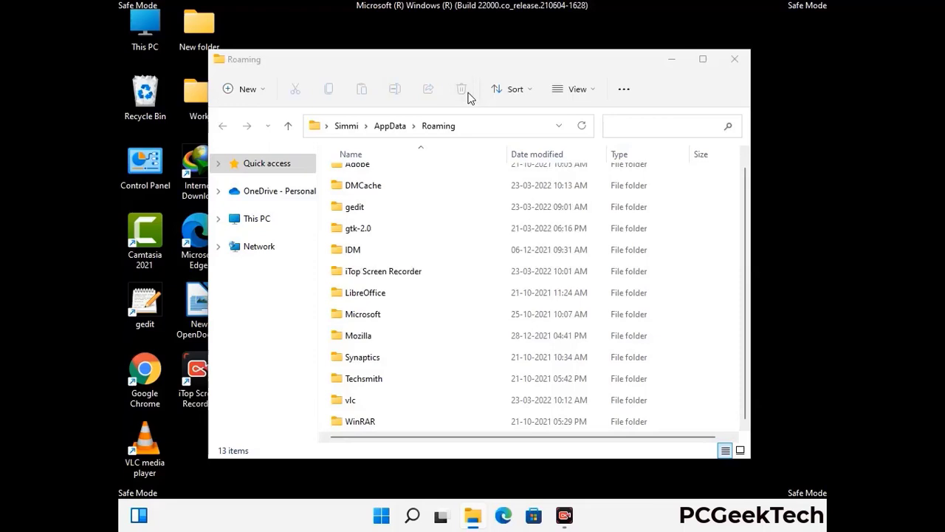
pyautogui.click(734, 61)
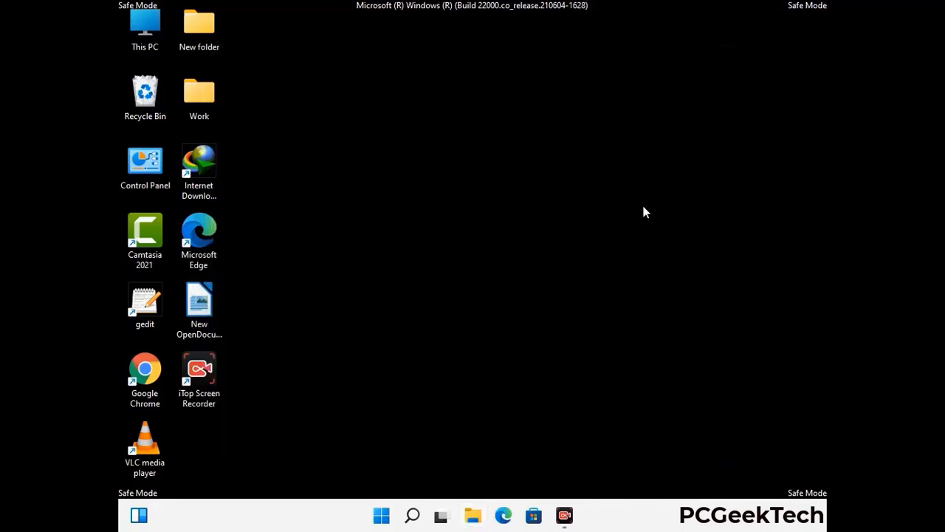
# Step: Run %LocalAppData% from the Run dialog to open AppData\Local
pyautogui.press('super+r')
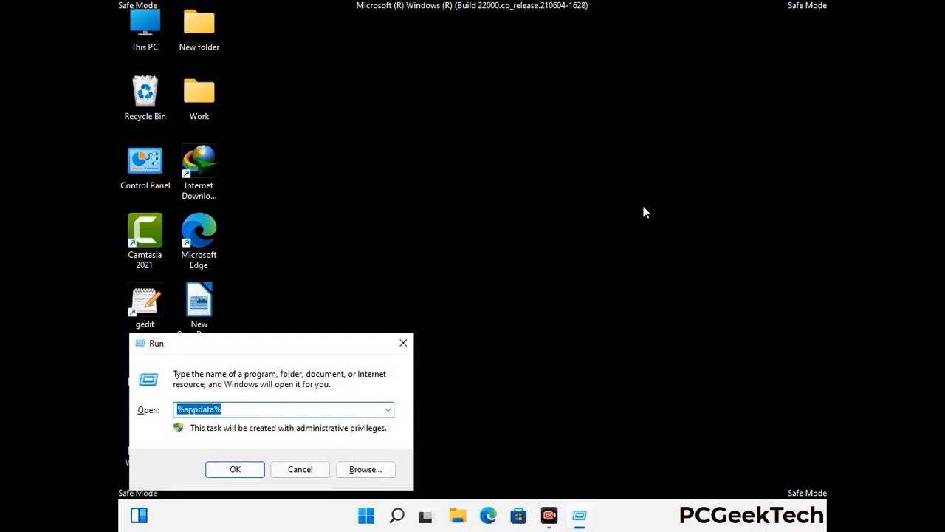
pyautogui.moveTo(296, 351); pyautogui.dragTo(496, 186)
pyautogui.write('%Local')
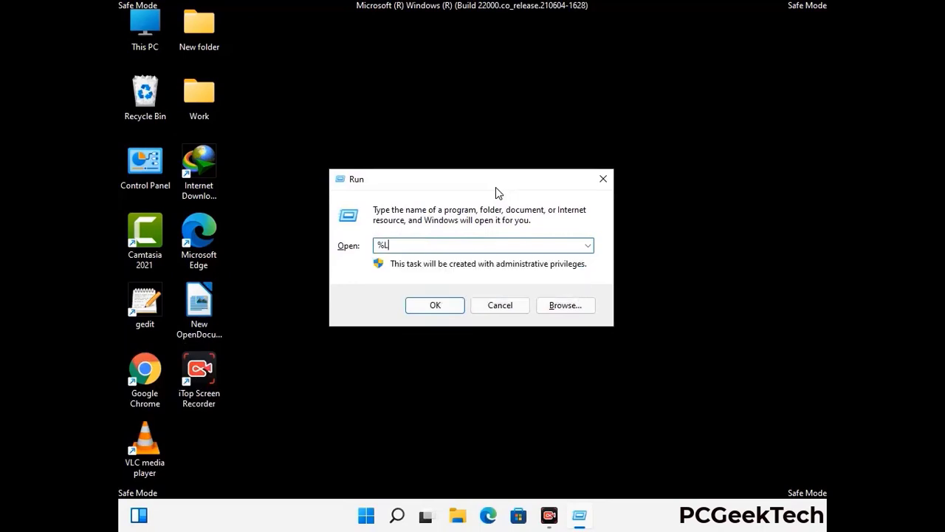
pyautogui.write('App')
pyautogui.press('Return')
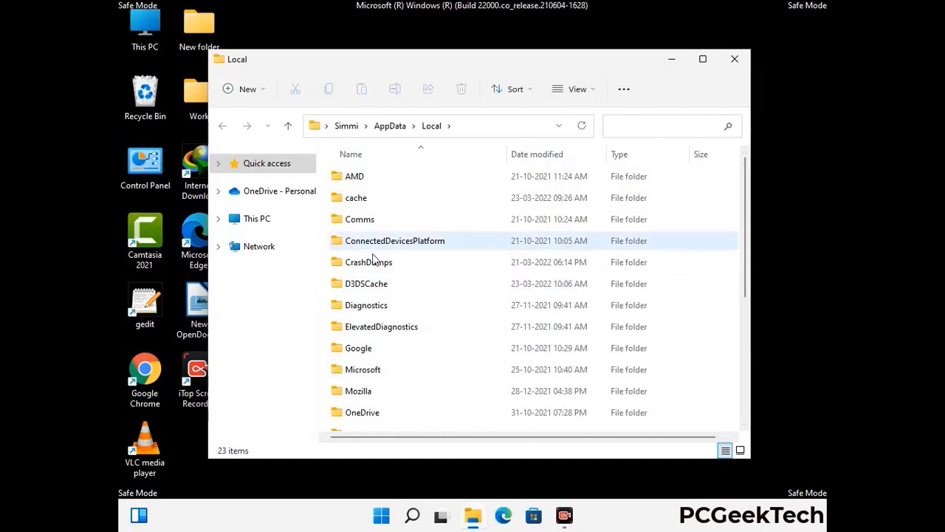
# Step: Delete the Mozilla folder from Local and close the window
pyautogui.scroll(-1, 396, 331)
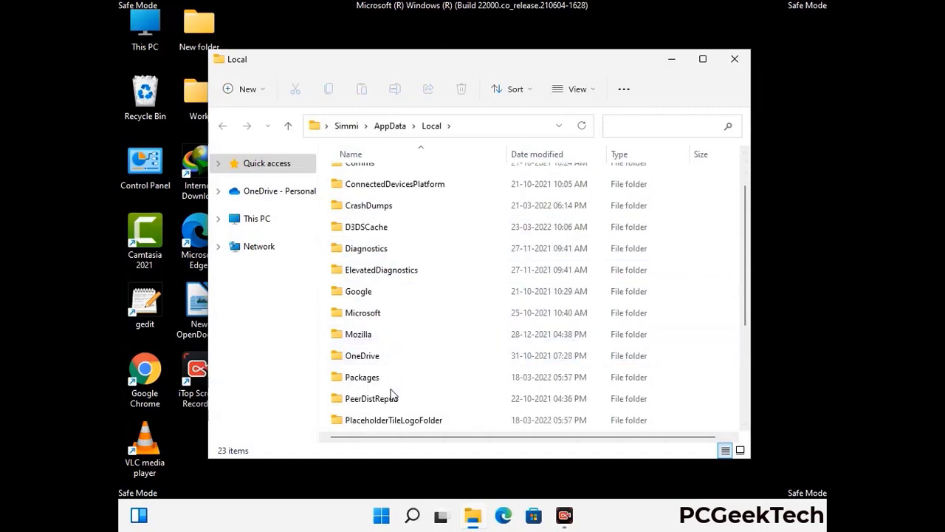
pyautogui.click(369, 337)
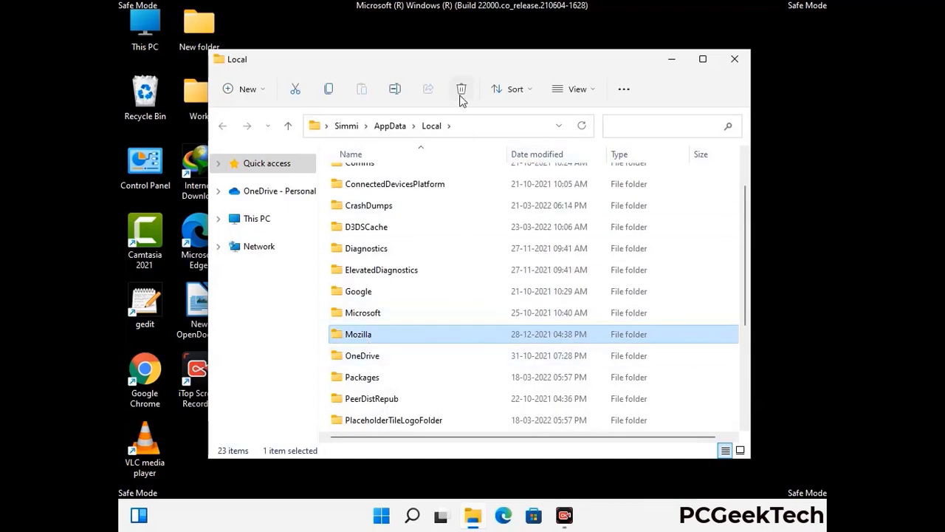
pyautogui.click(460, 90)
pyautogui.click(461, 90)
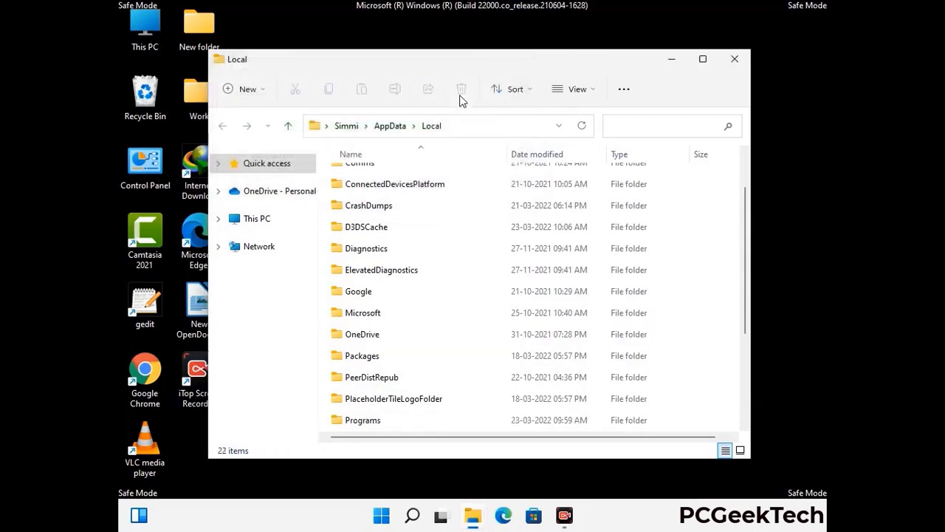
pyautogui.click(735, 65)
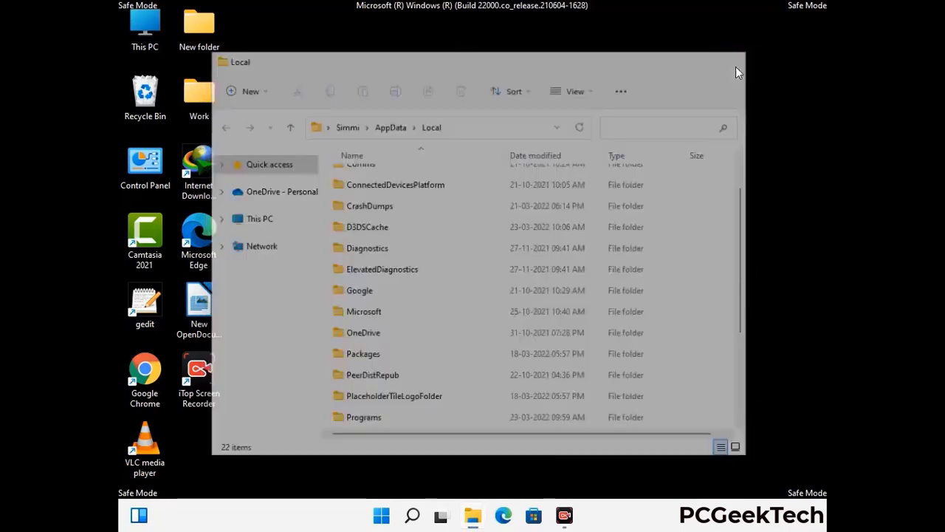
# Step: Run %ProgramData% from the Run dialog to open C:\ProgramData
pyautogui.press('super+r')
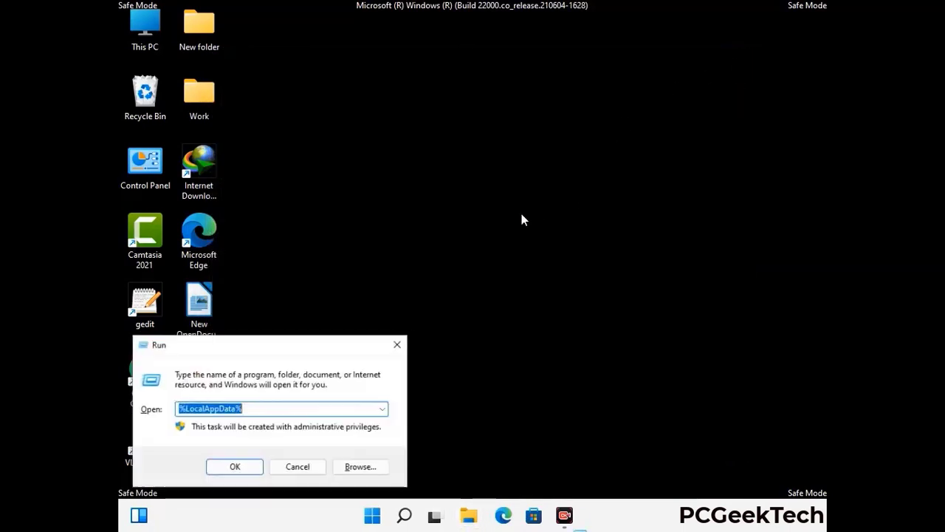
pyautogui.moveTo(240, 353); pyautogui.dragTo(432, 198)
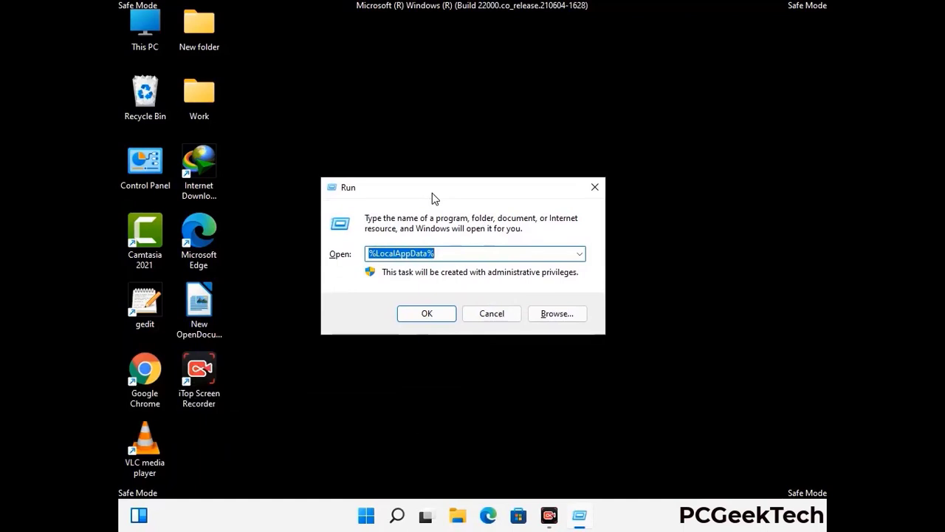
pyautogui.write('%')
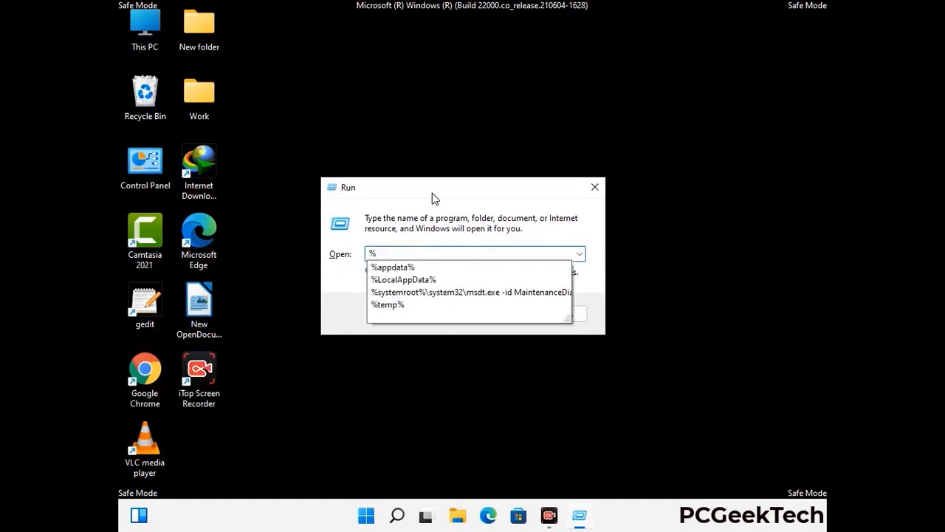
pyautogui.write('ProgramData%')
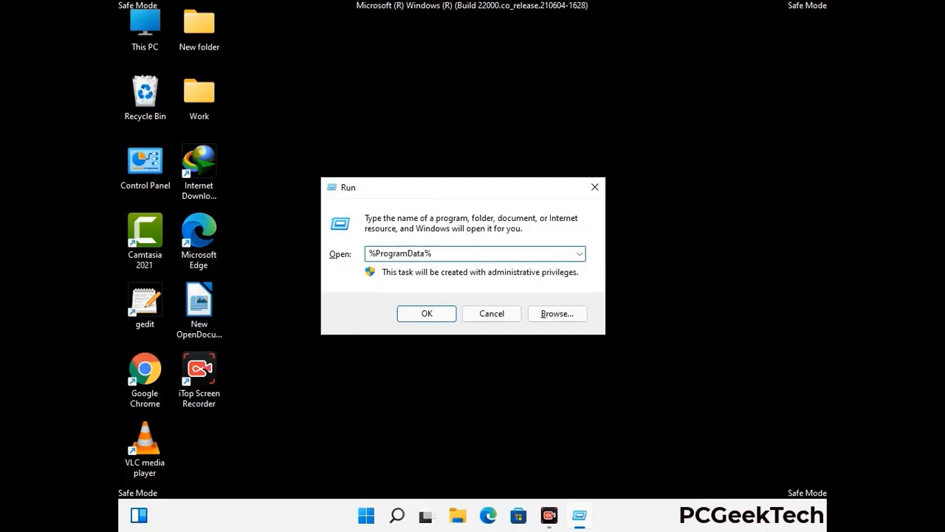
pyautogui.press('Return')
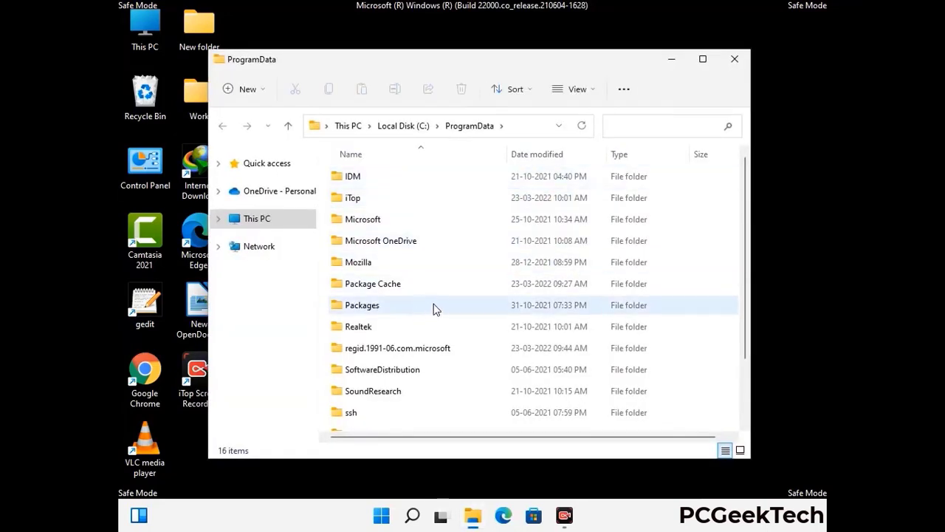
# Step: Delete the Mozilla folder from ProgramData and close the window
pyautogui.scroll(-1, 434, 311)
pyautogui.scroll(-1, 433, 321)
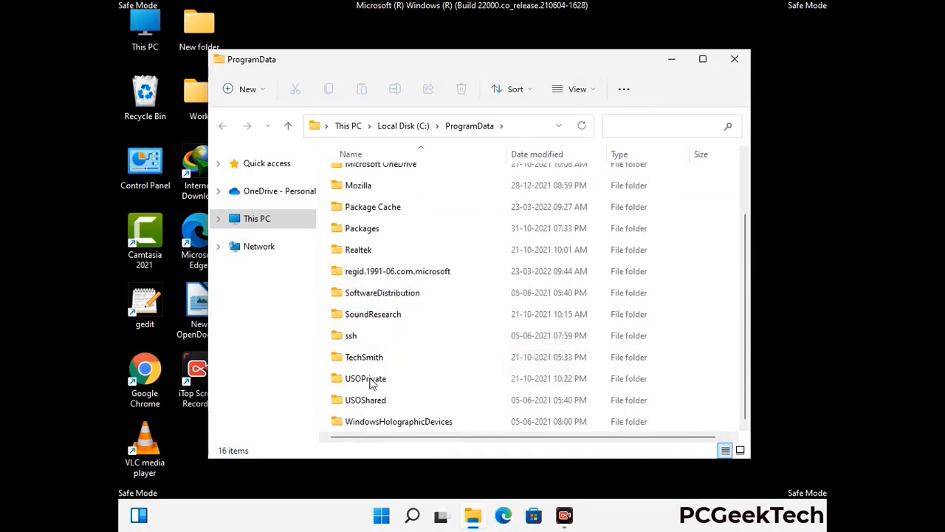
pyautogui.click(369, 185)
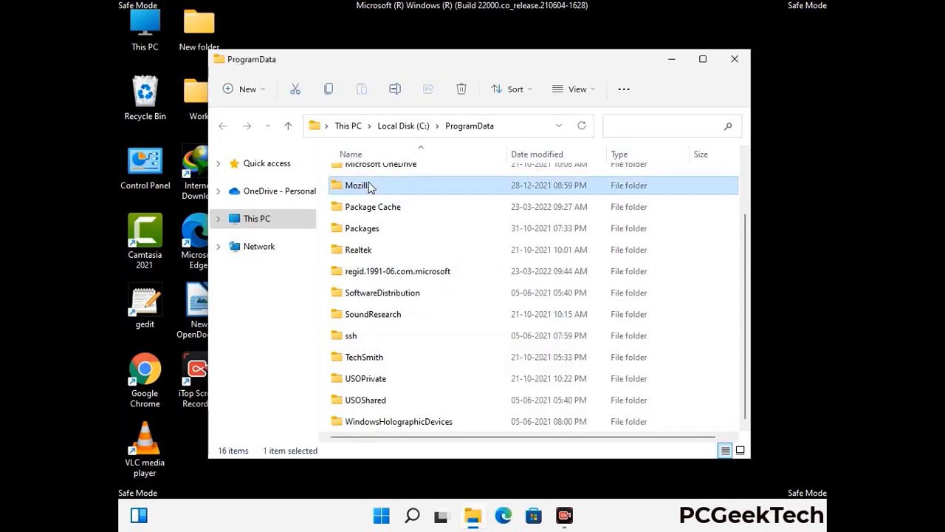
pyautogui.click(465, 90)
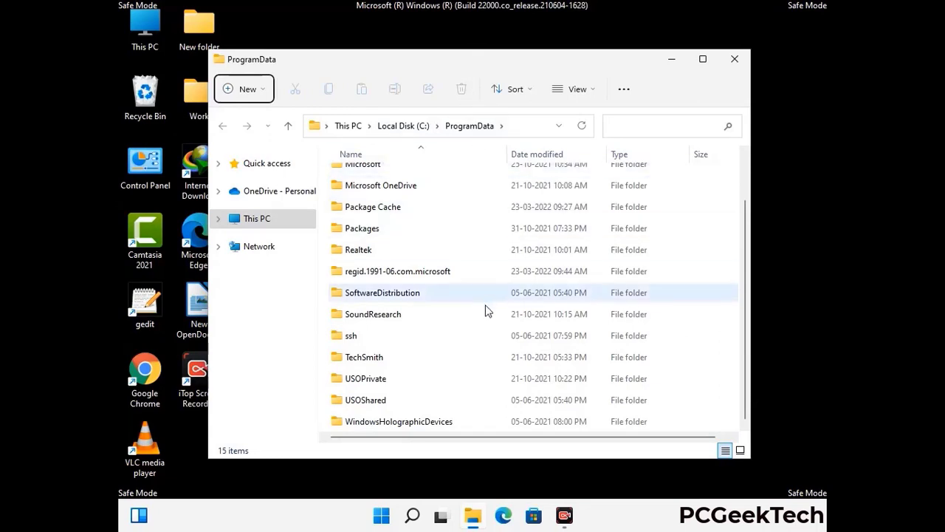
pyautogui.scroll(1, 486, 311)
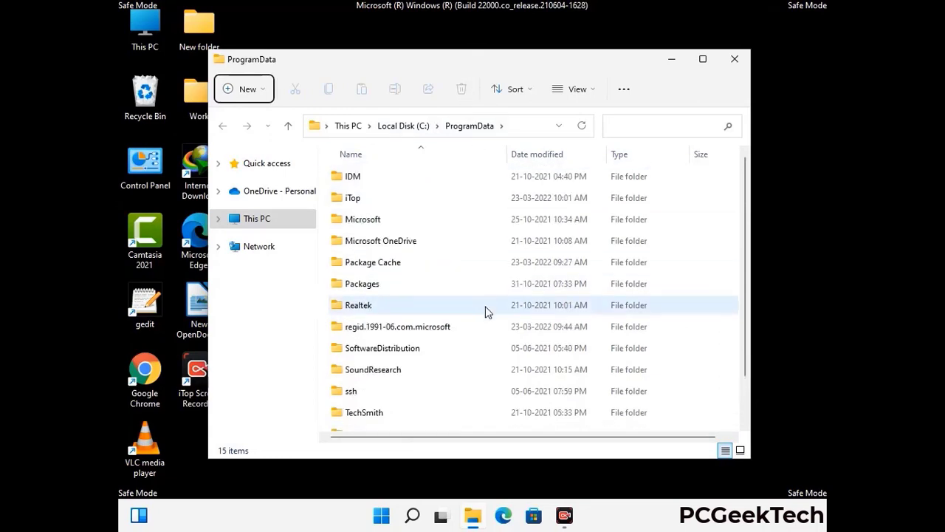
pyautogui.click(740, 60)
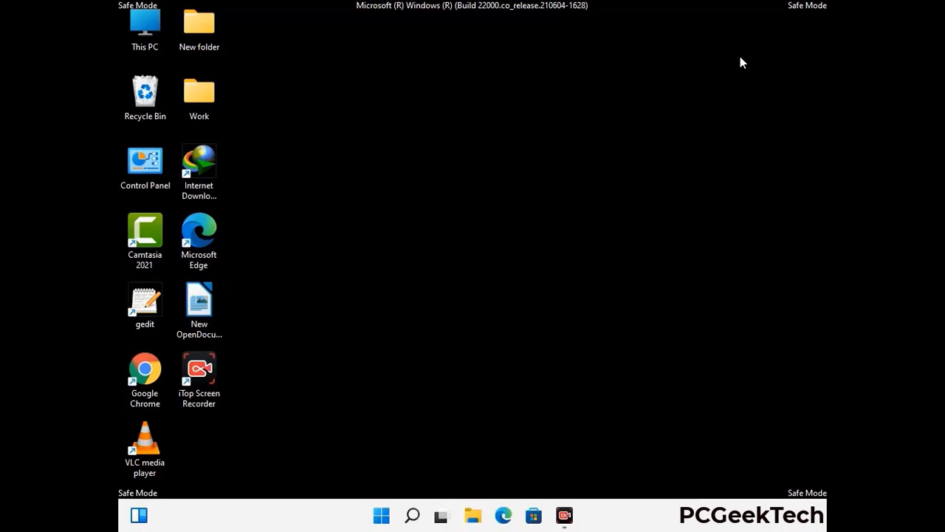
pyautogui.press('super+r')
pyautogui.moveTo(308, 341); pyautogui.dragTo(490, 185)
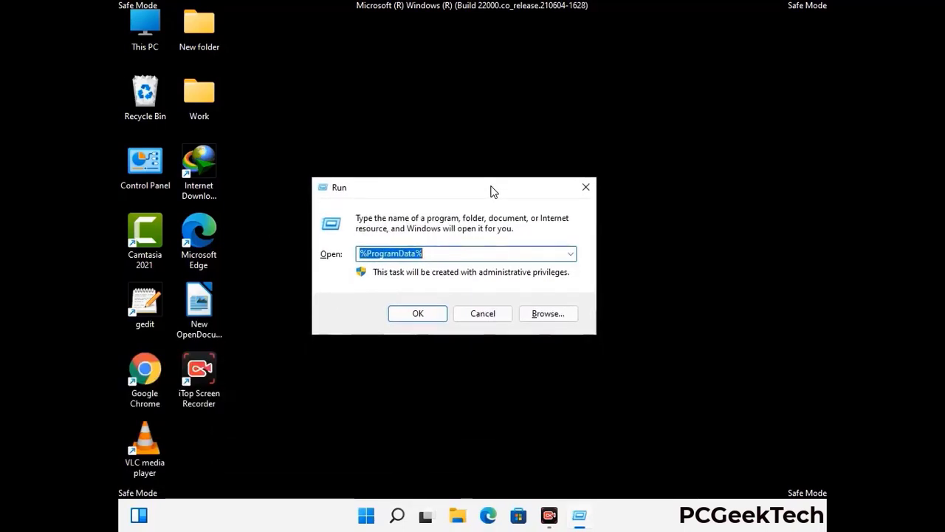
pyautogui.write('%Wi')
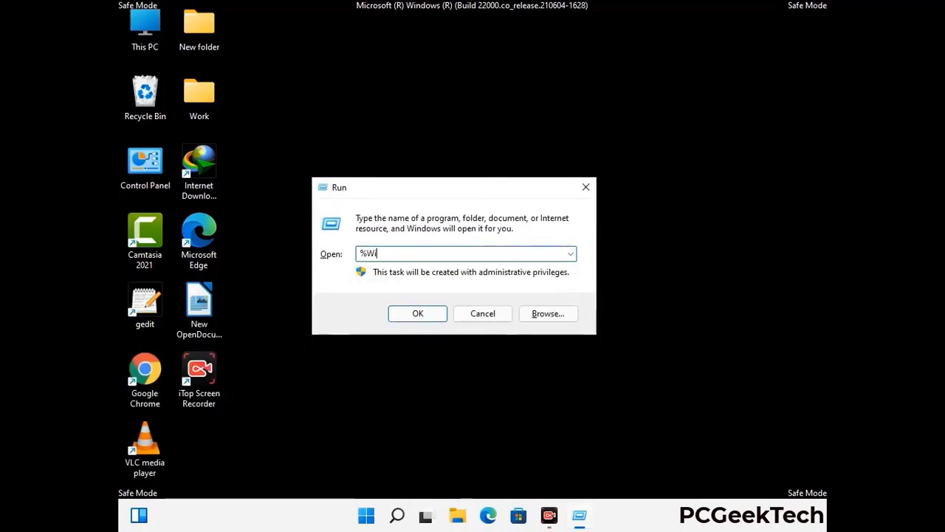
pyautogui.write('nDir%')
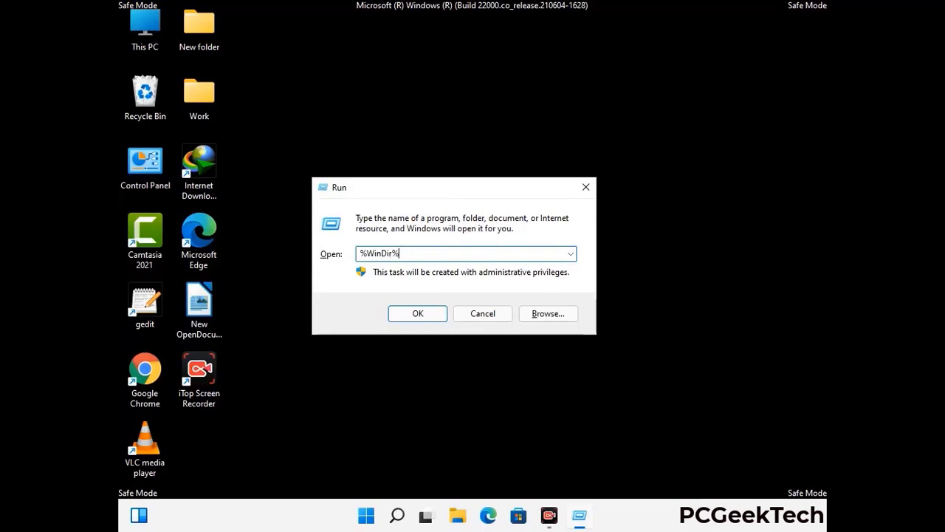
pyautogui.press('Return')
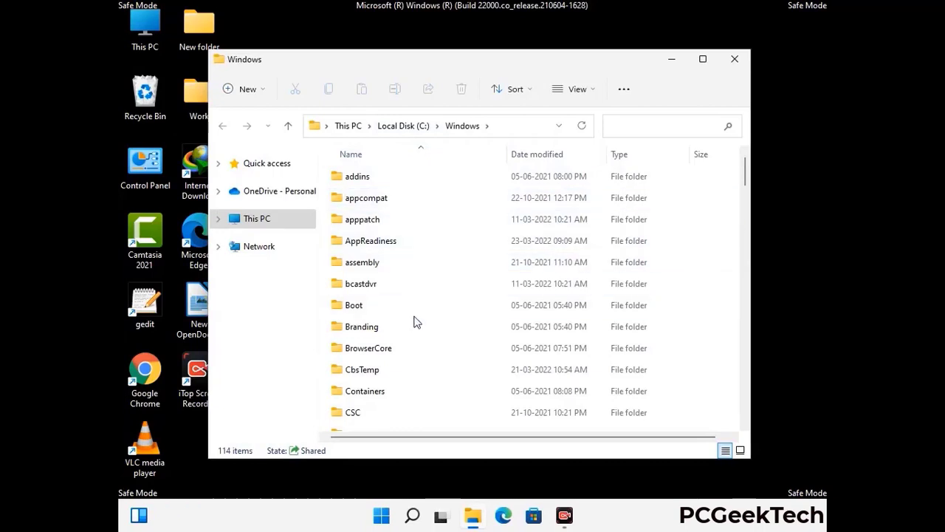
pyautogui.scroll(-1, 415, 324)
pyautogui.scroll(-3, 416, 327)
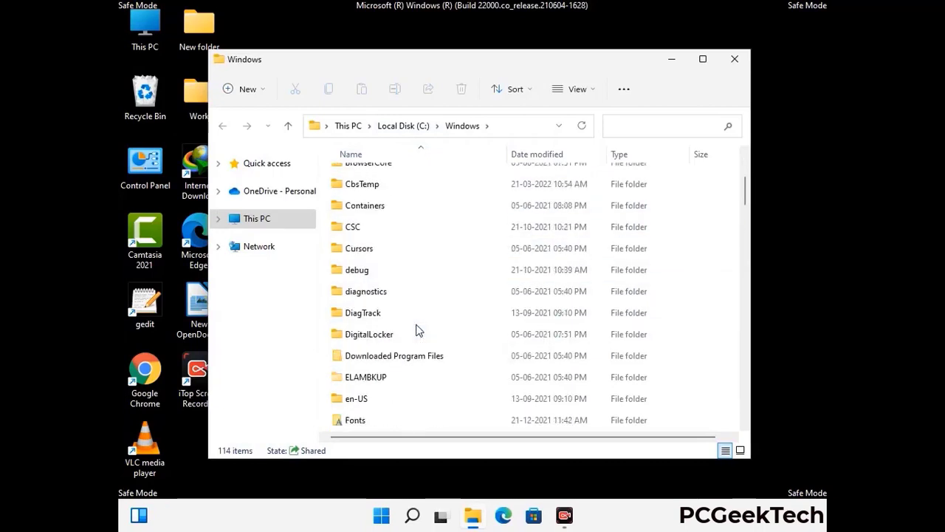
pyautogui.scroll(-5, 415, 332)
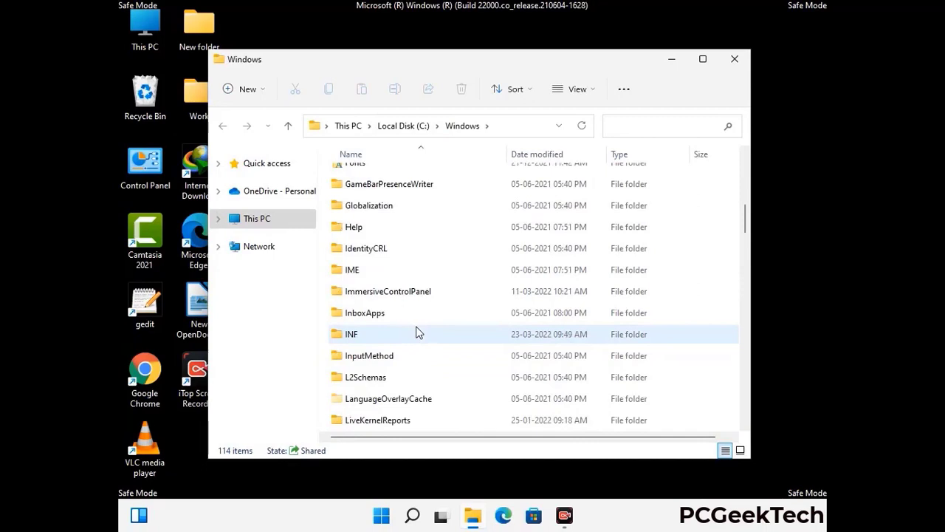
pyautogui.scroll(-4, 415, 332)
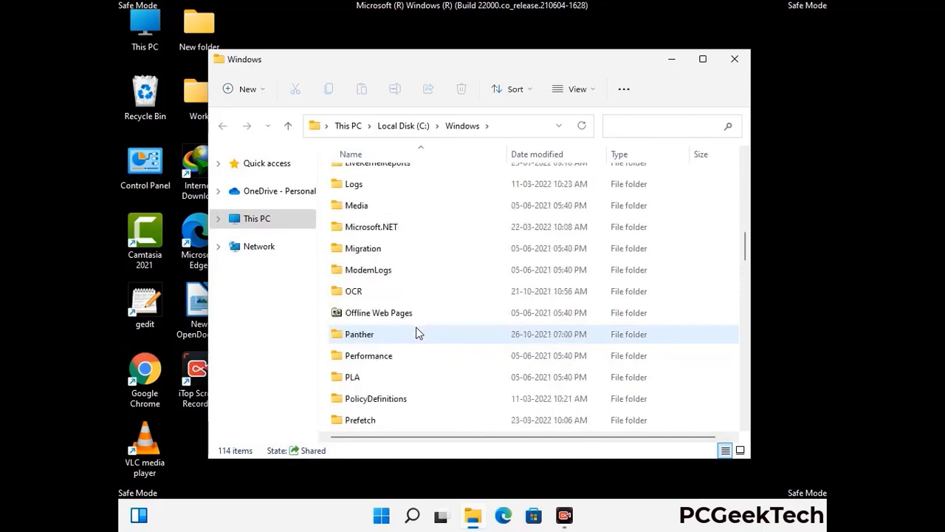
pyautogui.scroll(-6, 415, 332)
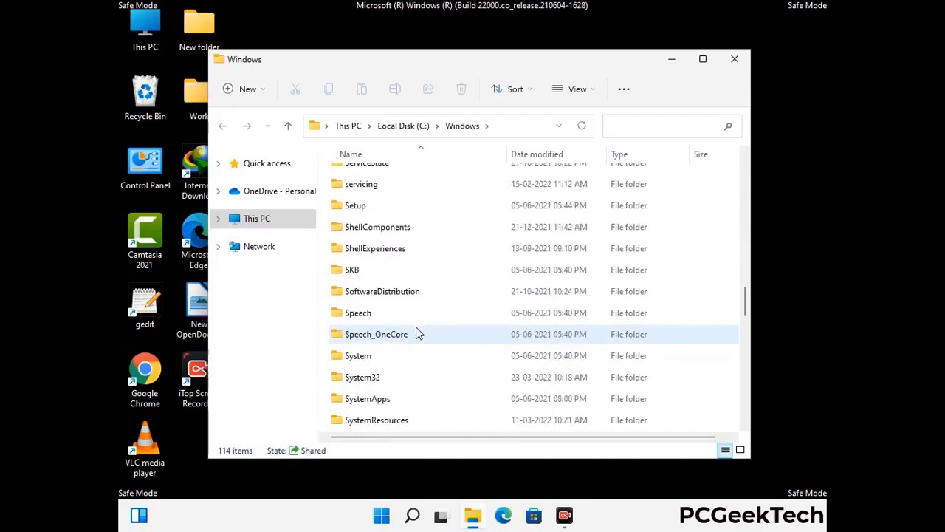
pyautogui.scroll(-7, 415, 334)
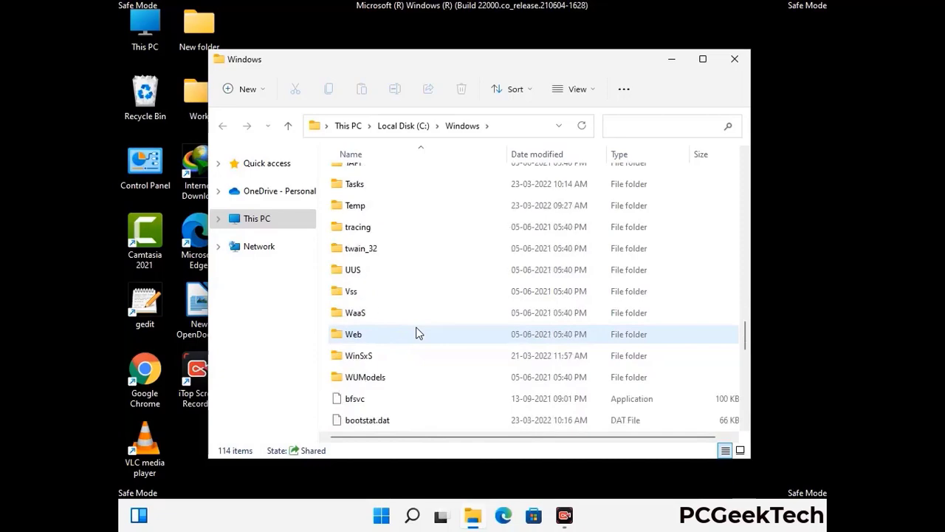
pyautogui.scroll(-8, 415, 333)
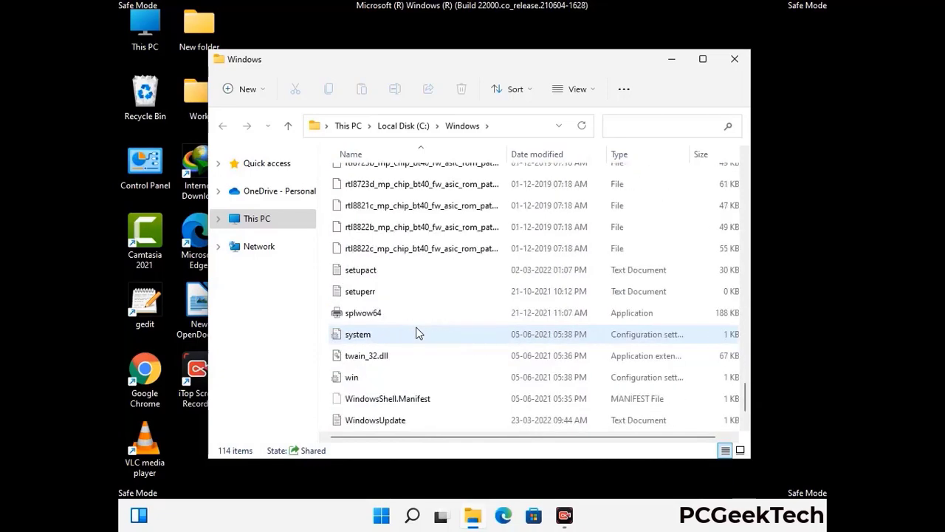
pyautogui.scroll(11, 416, 334)
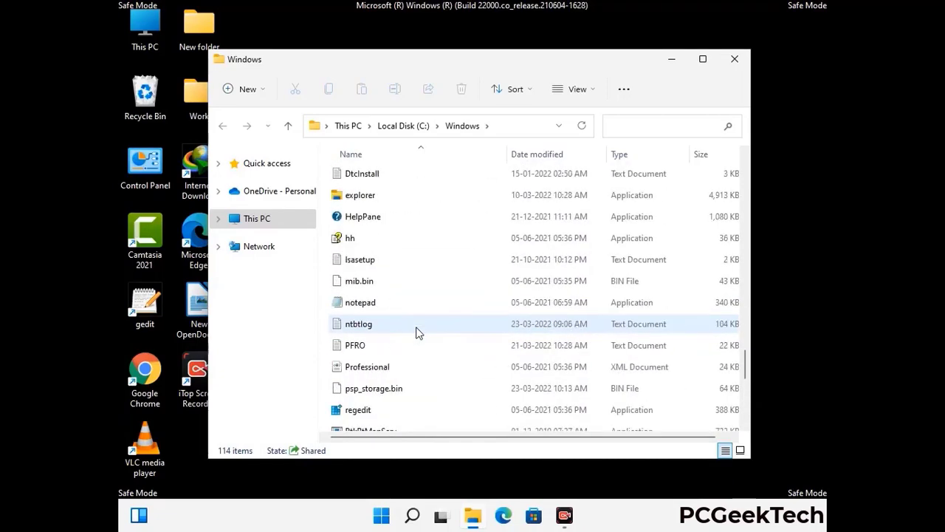
pyautogui.scroll(3, 415, 332)
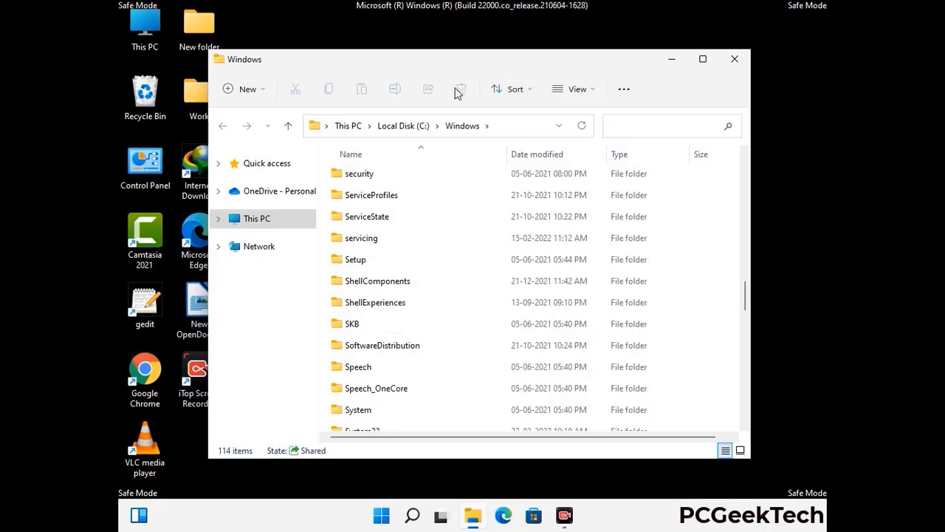
pyautogui.click(742, 62)
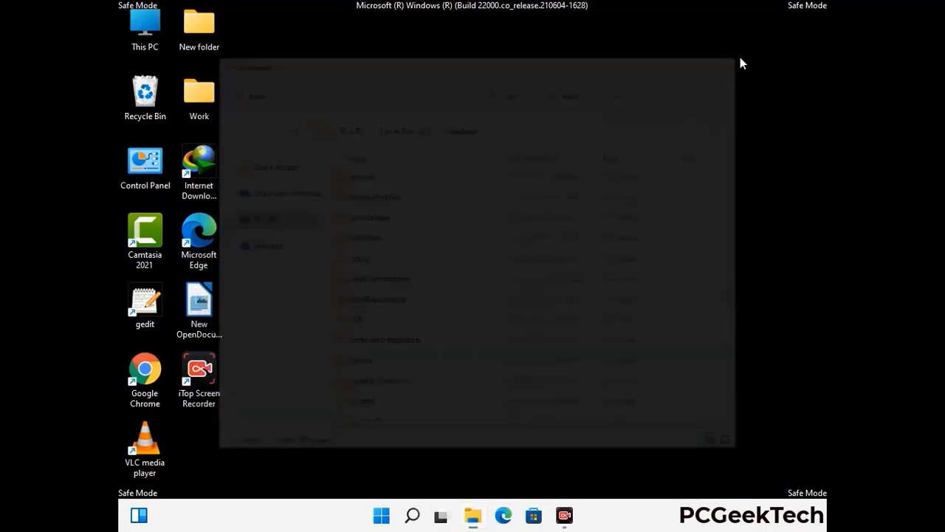
# Step: Open the current user's Temp folder by running %temp%
pyautogui.press('super+r')
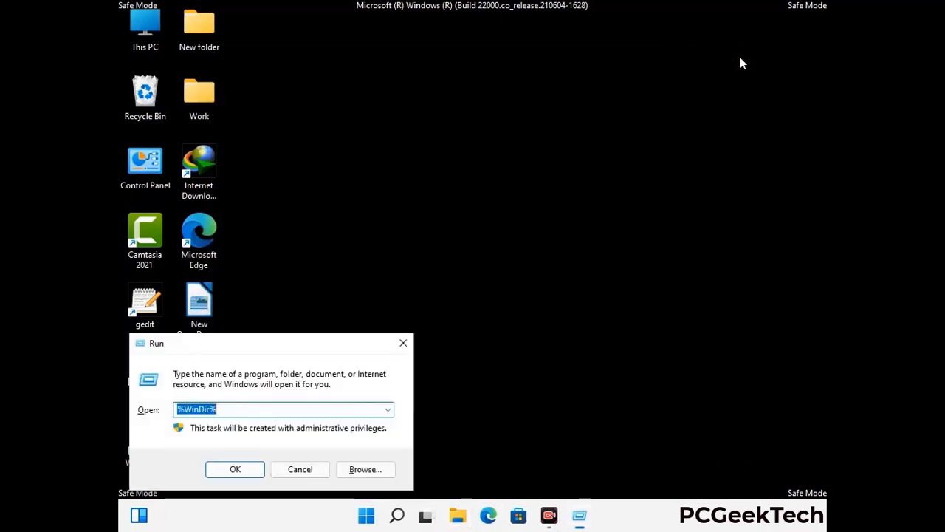
pyautogui.moveTo(312, 345); pyautogui.dragTo(536, 125)
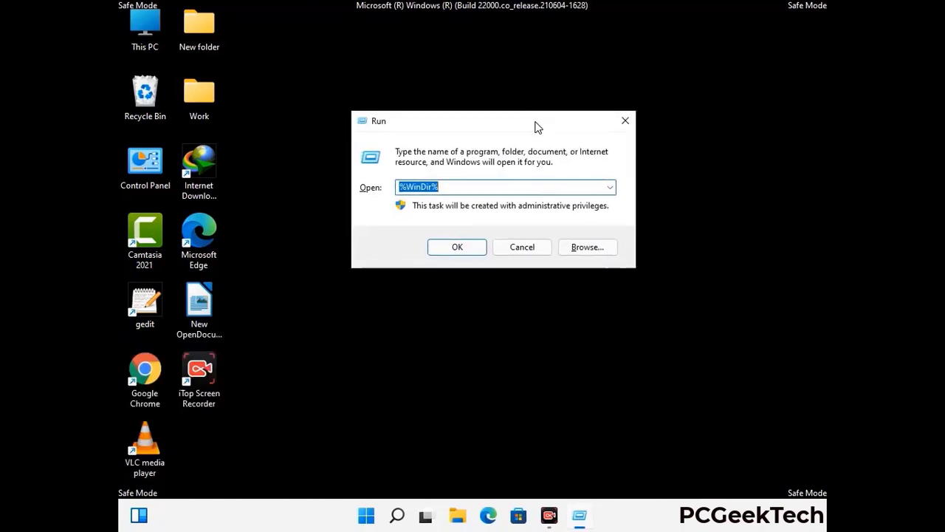
pyautogui.write('%temp%')
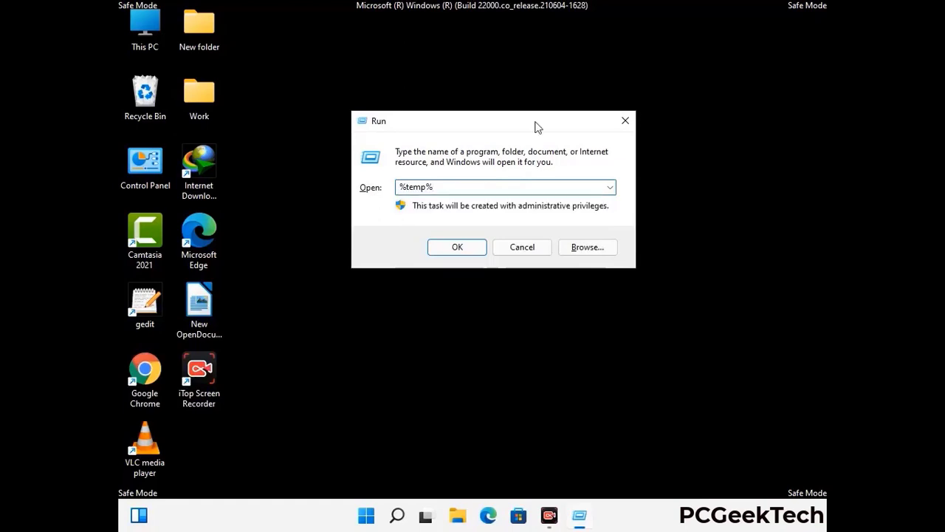
pyautogui.click(472, 246)
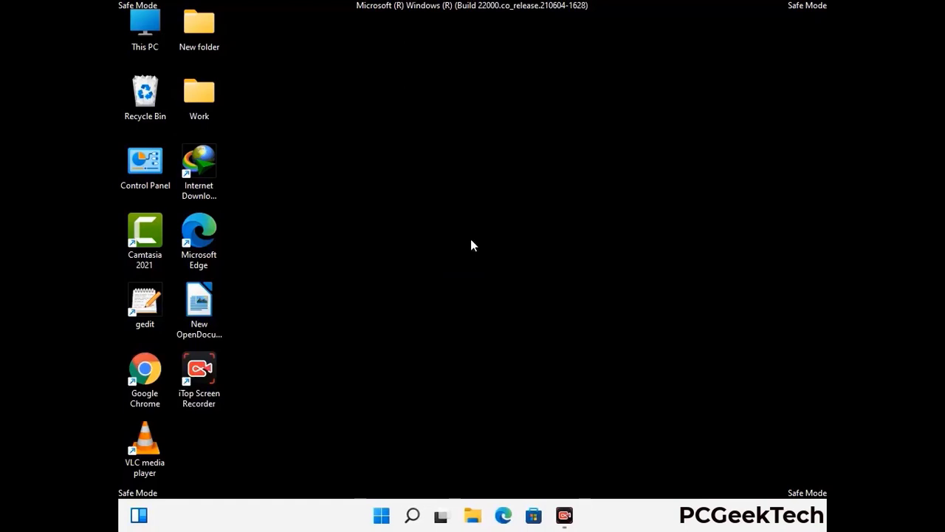
# Step: Delete all 100 leftover items in AppData\Local\Temp and close the folder
pyautogui.click(429, 284)
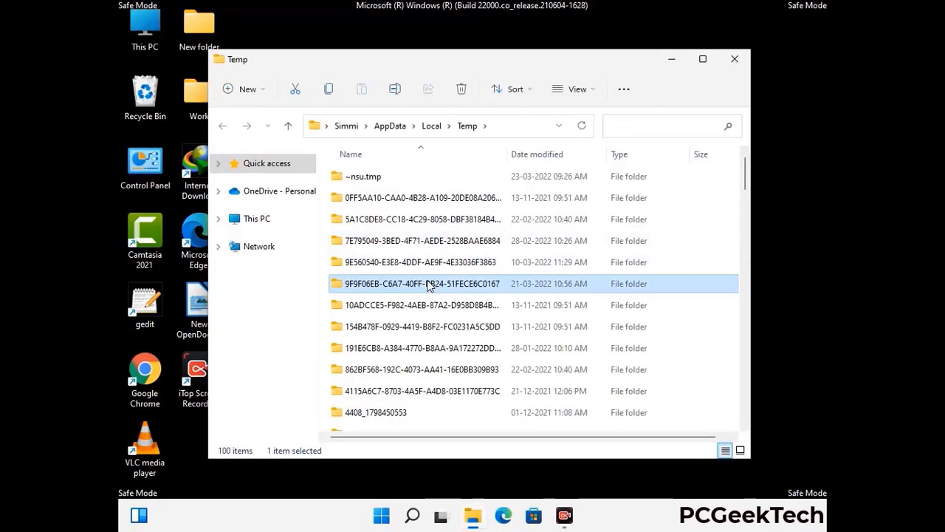
pyautogui.hotkey('ctrl', 'a')
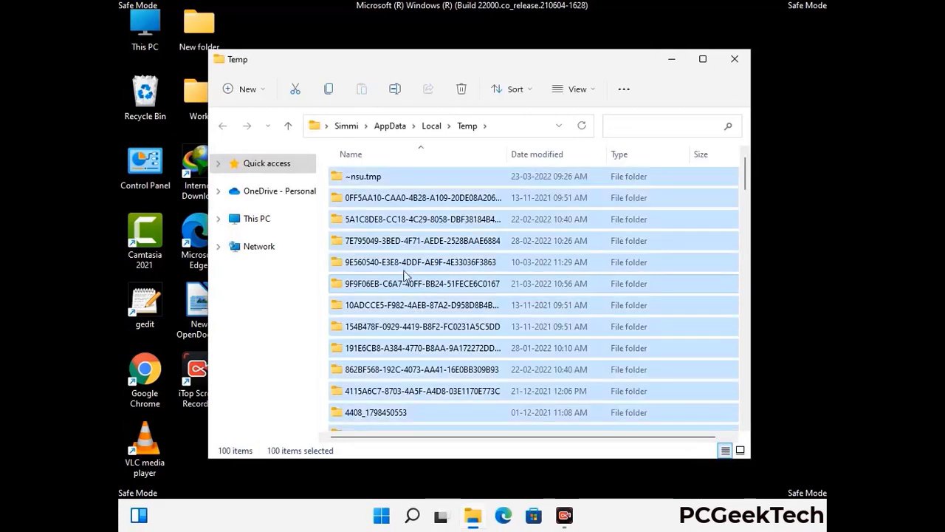
pyautogui.click(463, 90)
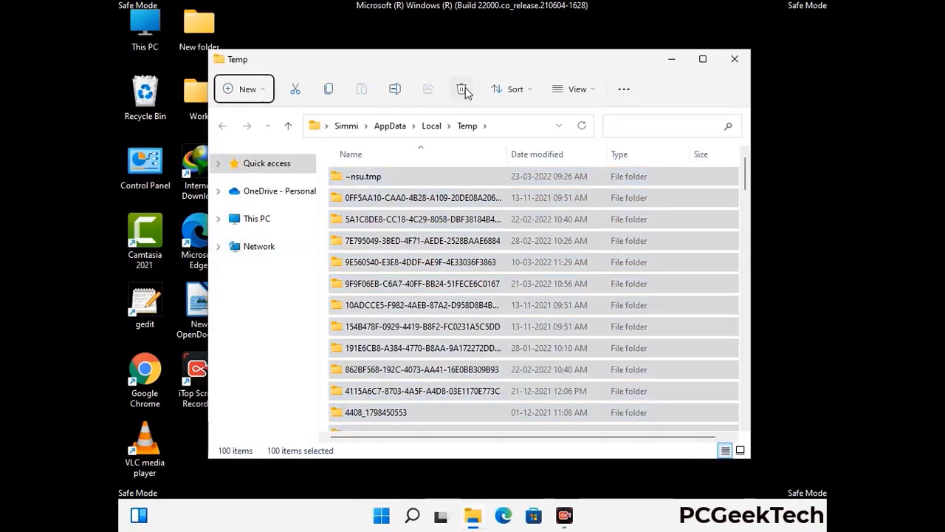
pyautogui.click(735, 59)
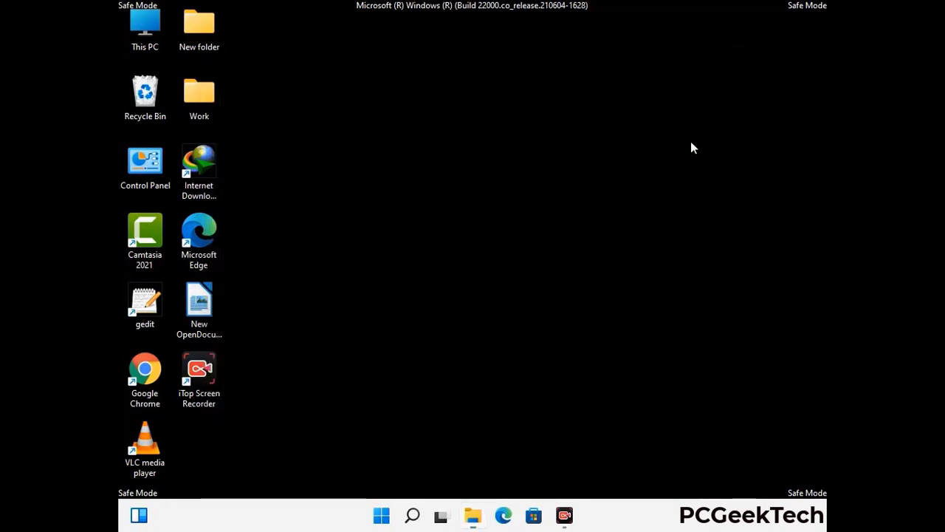
# Step: Open the C:\Windows\Temp folder by running 'temp'
pyautogui.press('super+r')
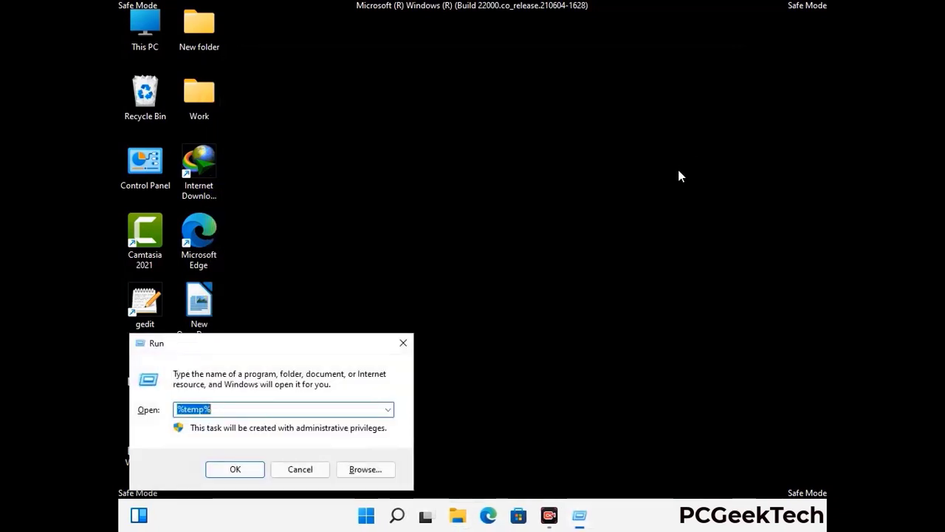
pyautogui.moveTo(319, 337); pyautogui.dragTo(538, 132)
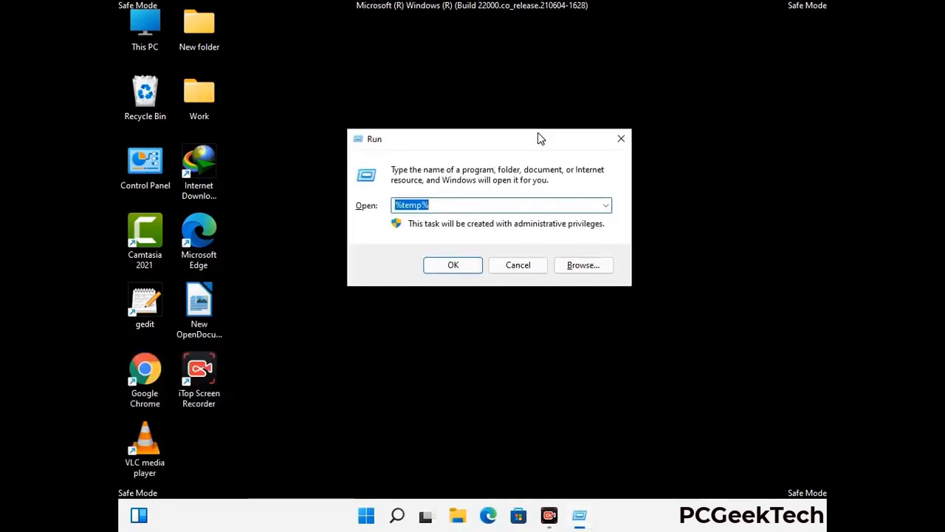
pyautogui.write('temp')
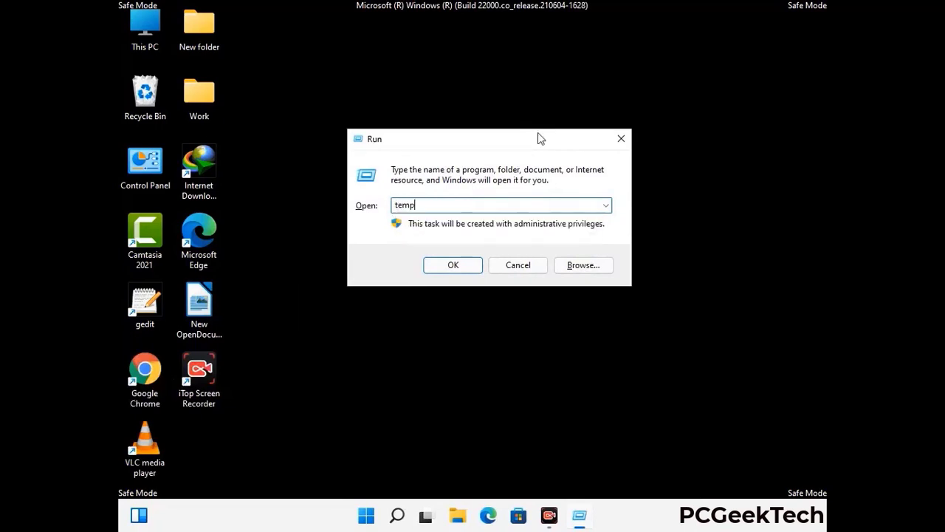
pyautogui.press('Return')
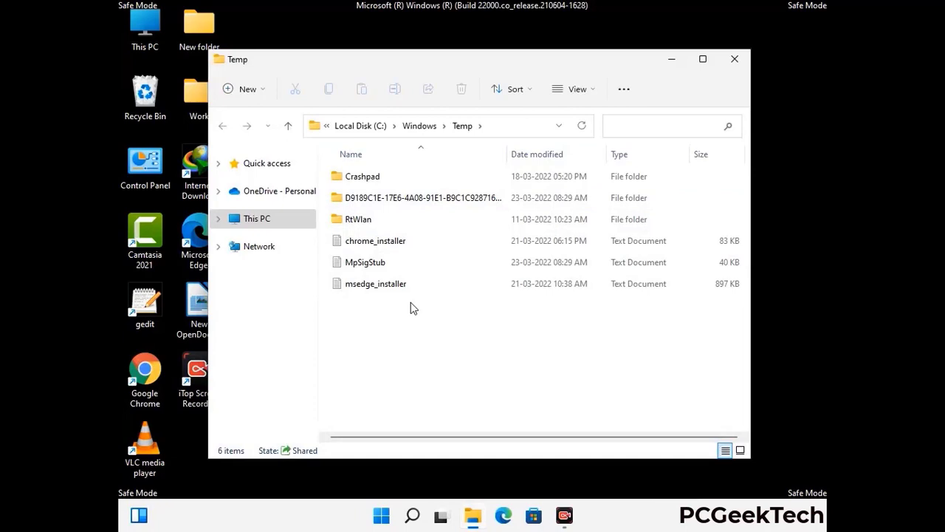
# Step: Delete all six items from C:\Windows\Temp and close the window
pyautogui.hotkey('ctrl', 'a')
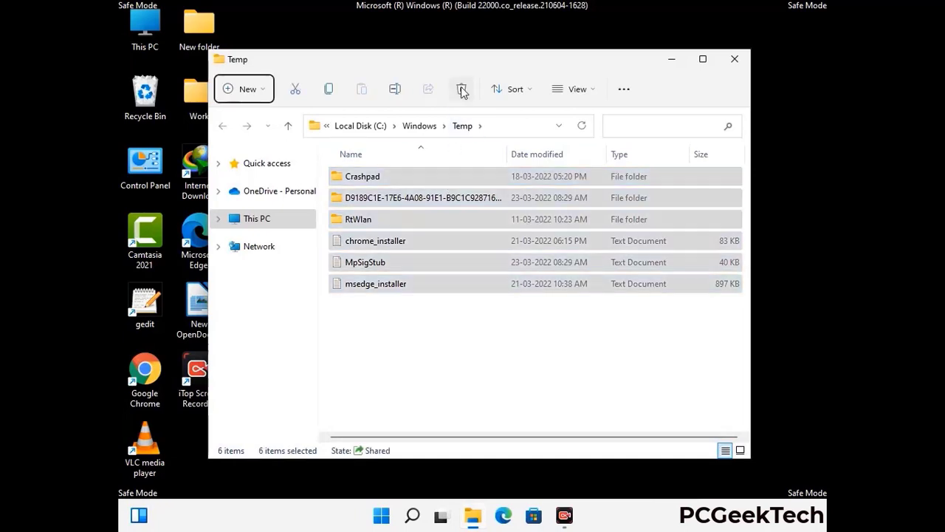
pyautogui.click(462, 89)
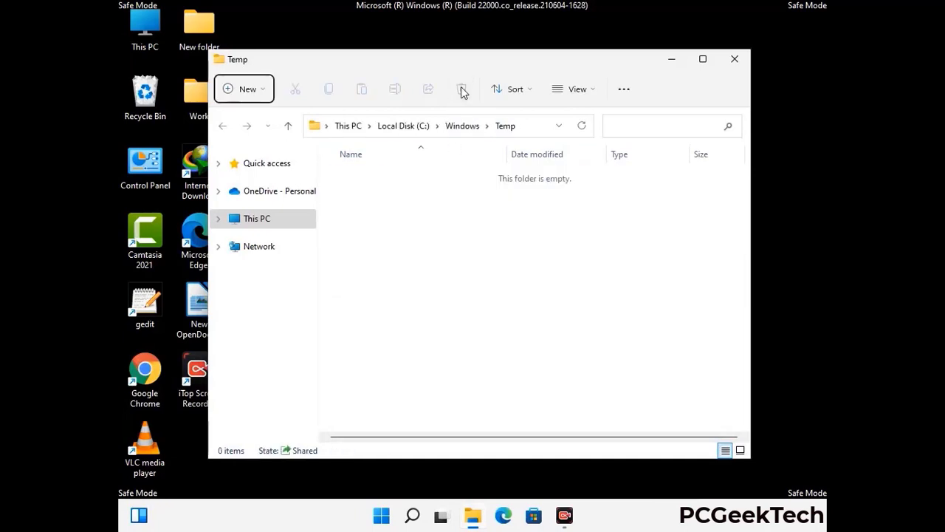
pyautogui.click(736, 60)
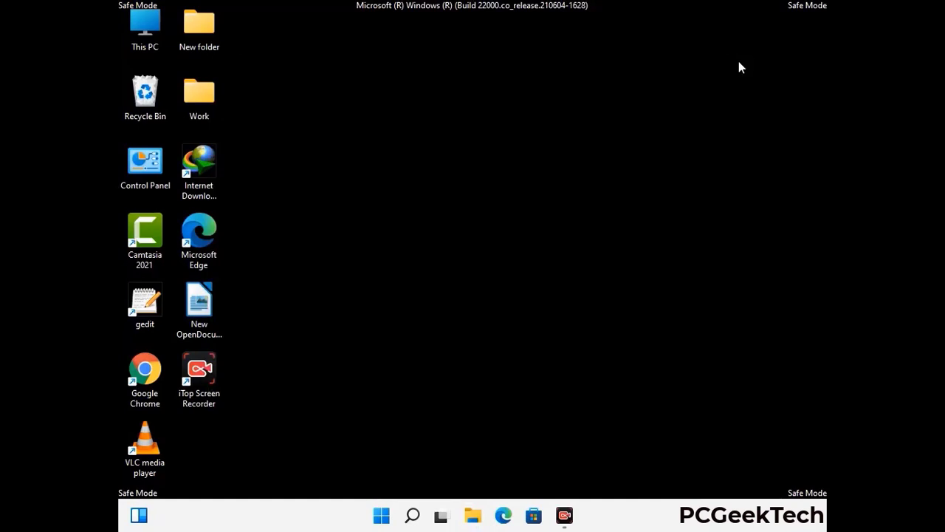
# Step: Launch Registry Editor with the regedit command
pyautogui.press('super+r')
pyautogui.moveTo(288, 342); pyautogui.dragTo(492, 118)
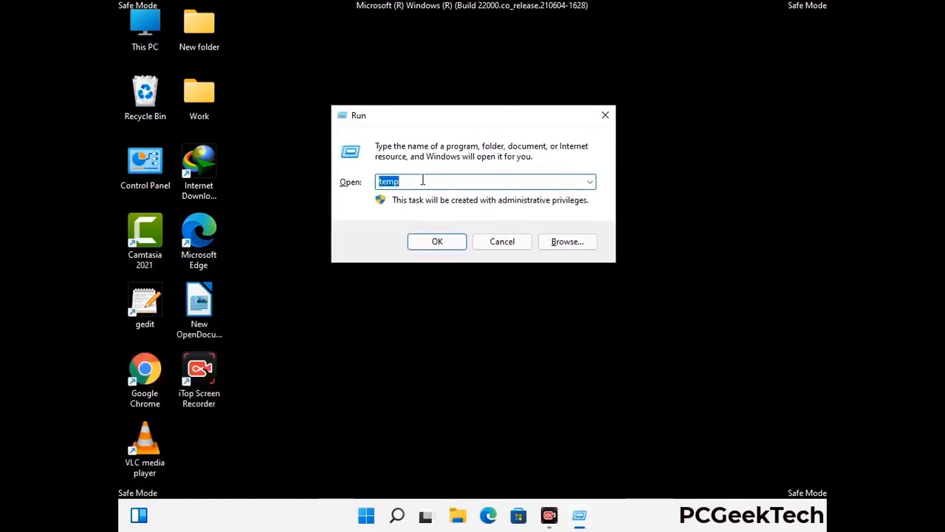
pyautogui.write('regedit')
pyautogui.press('Return')
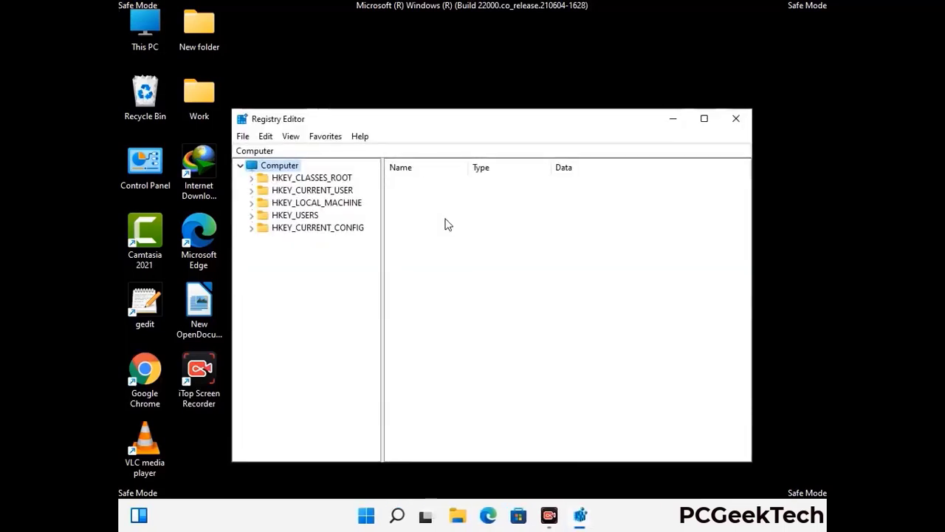
# Step: Expand HKEY_CURRENT_USER > Software > Microsoft in the registry tree
pyautogui.click(316, 202)
pyautogui.click(251, 190)
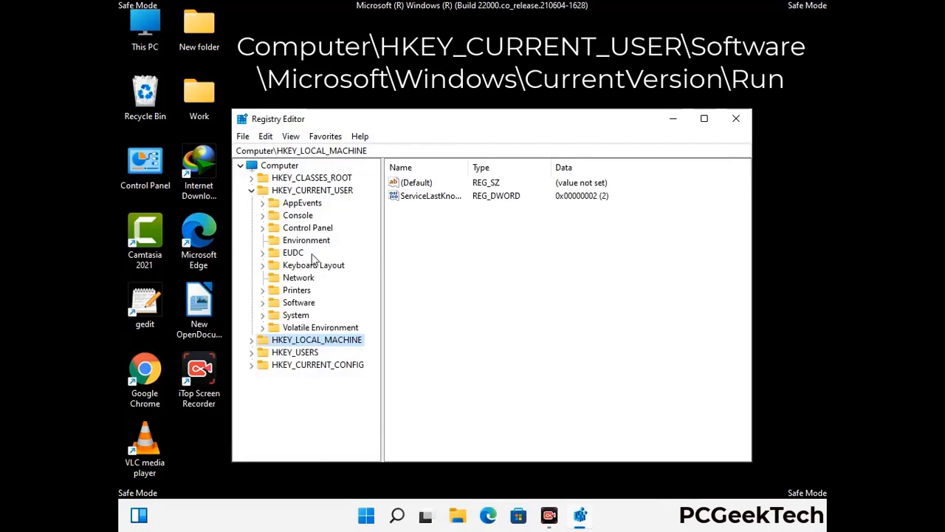
pyautogui.click(295, 305)
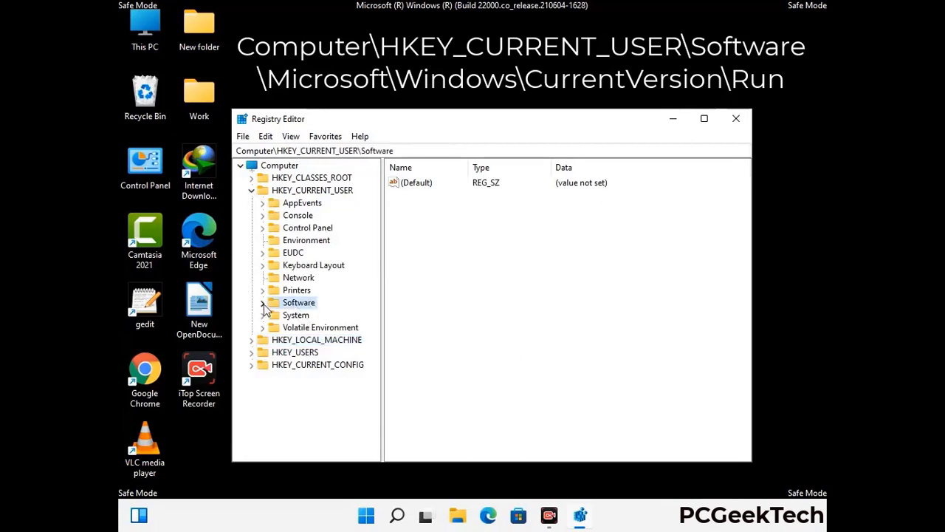
pyautogui.click(261, 304)
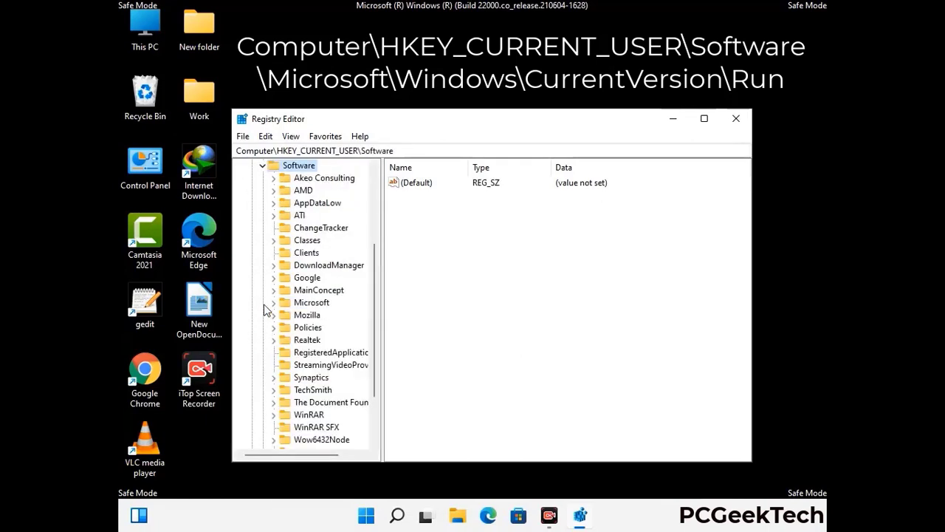
pyautogui.doubleClick(308, 302)
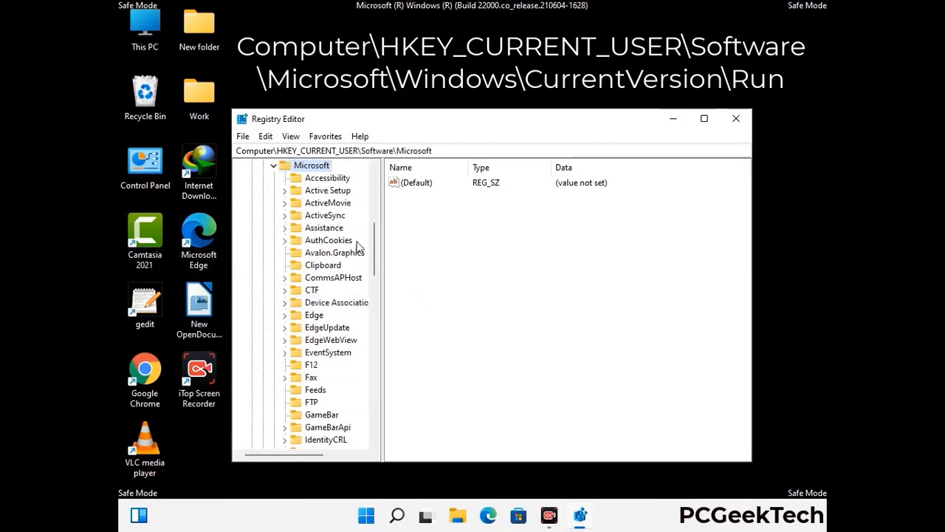
# Step: Go through Windows > CurrentVersion to the Run key and list its five startup values
pyautogui.scroll(-2, 342, 323)
pyautogui.scroll(-2, 342, 323)
pyautogui.scroll(-1, 342, 322)
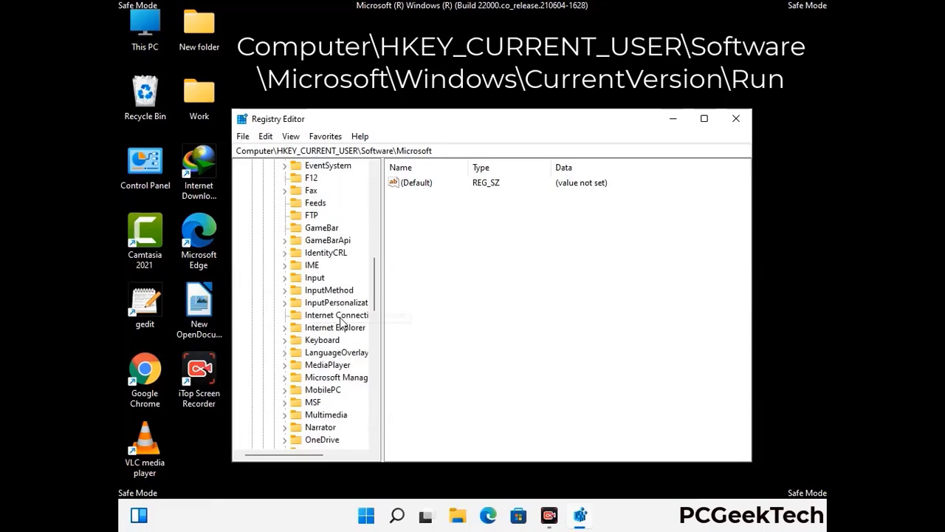
pyautogui.scroll(-2, 342, 322)
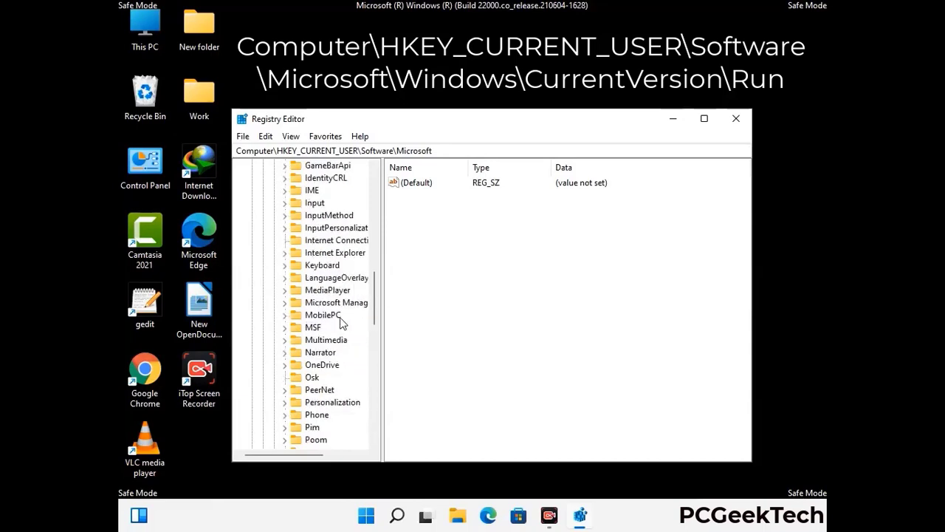
pyautogui.scroll(-7, 342, 322)
pyautogui.scroll(-3, 342, 323)
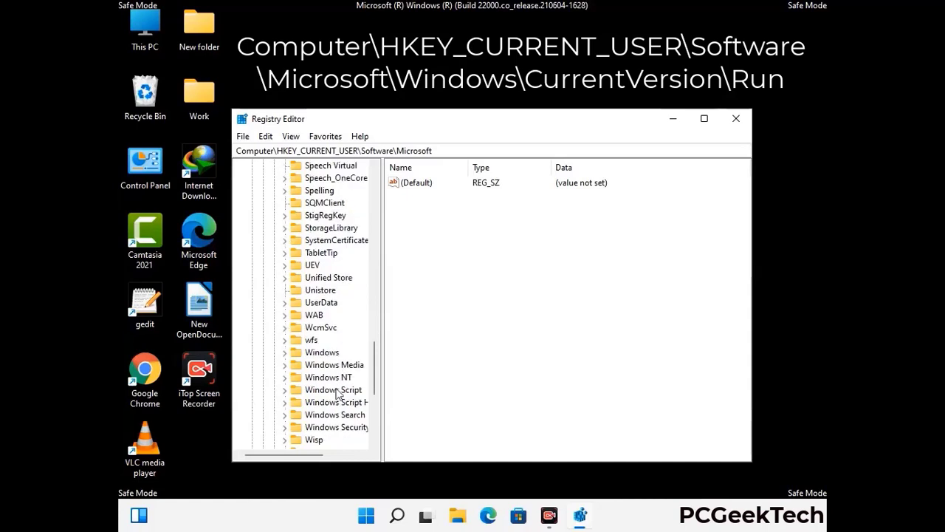
pyautogui.doubleClick(322, 352)
pyautogui.scroll(-1, 343, 345)
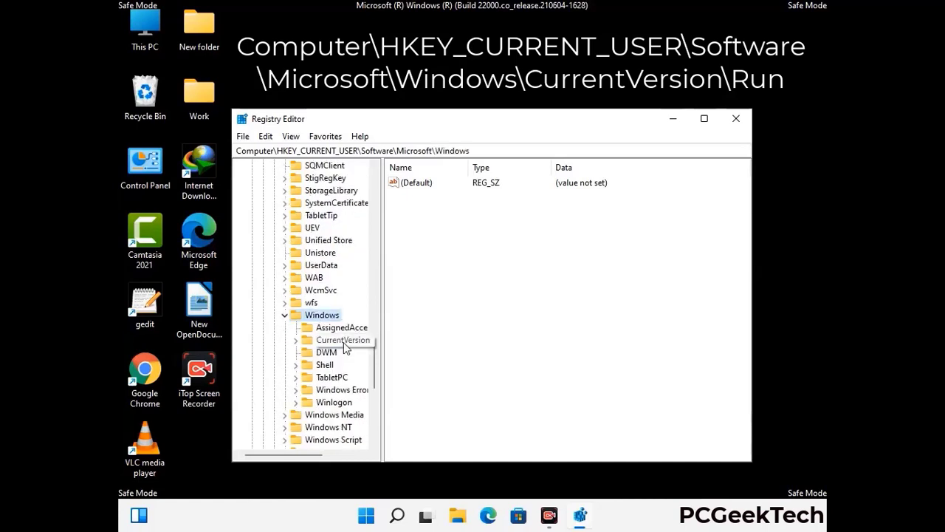
pyautogui.doubleClick(342, 341)
pyautogui.scroll(-5, 339, 325)
pyautogui.scroll(-4, 339, 322)
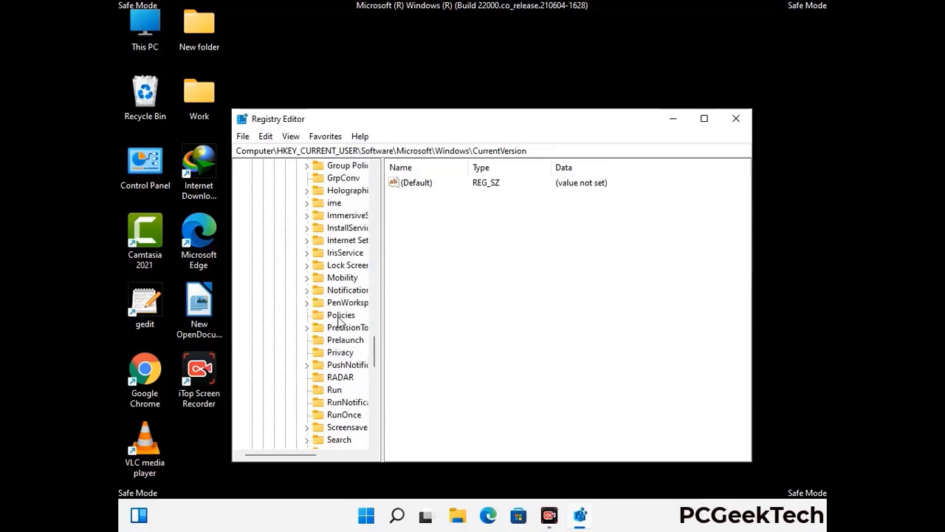
pyautogui.scroll(-1, 339, 322)
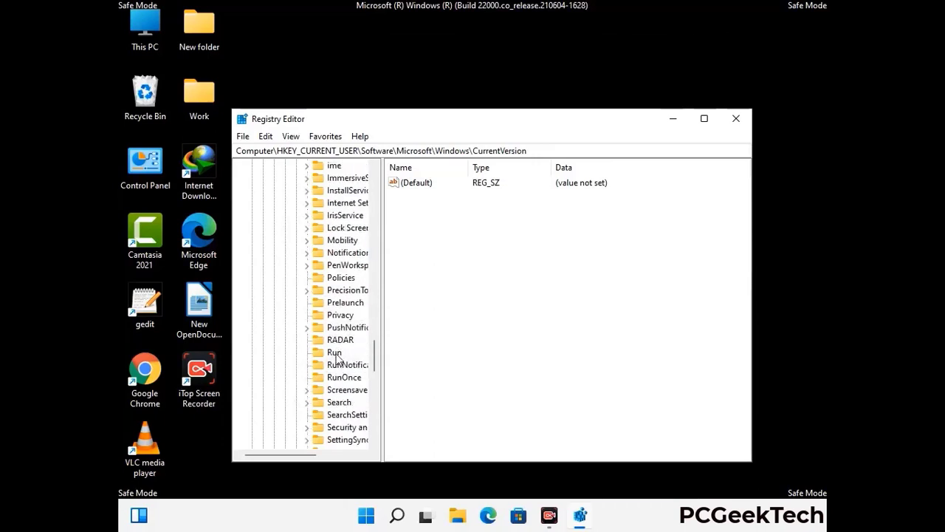
pyautogui.click(335, 353)
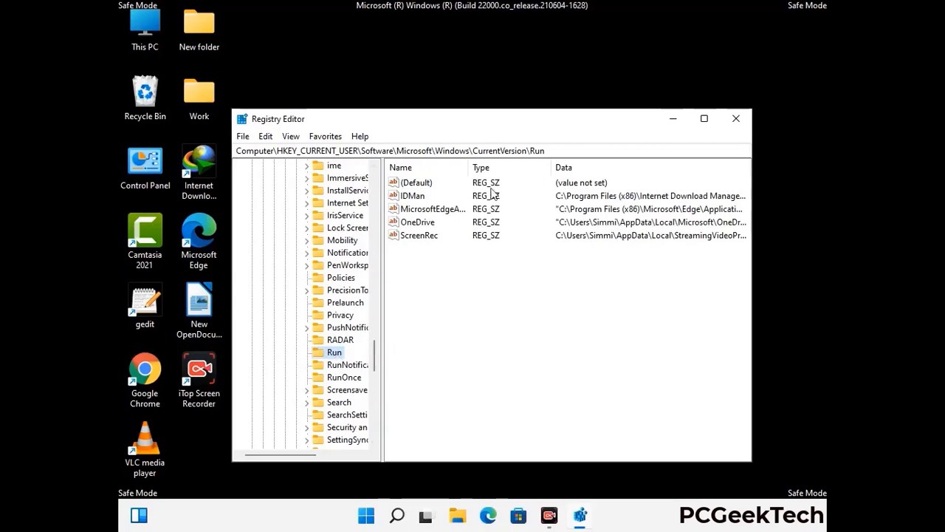
# Step: Delete the ScreenRec value from the Run key and confirm the deletion
pyautogui.click(416, 239)
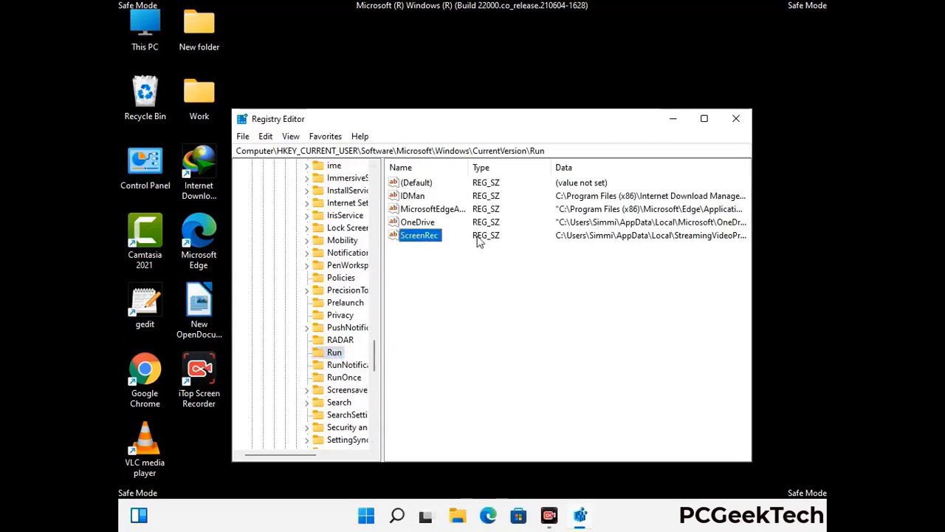
pyautogui.click(426, 240)
pyautogui.rightClick(426, 240)
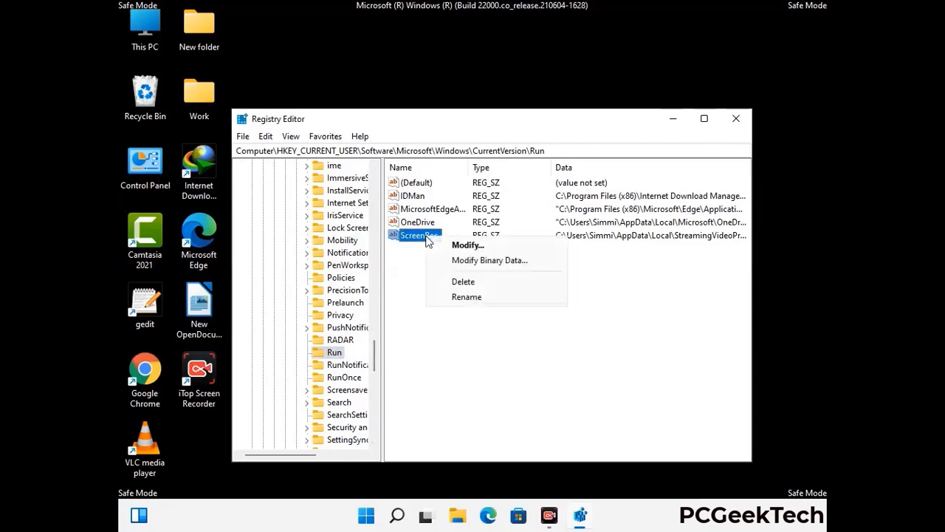
pyautogui.click(452, 276)
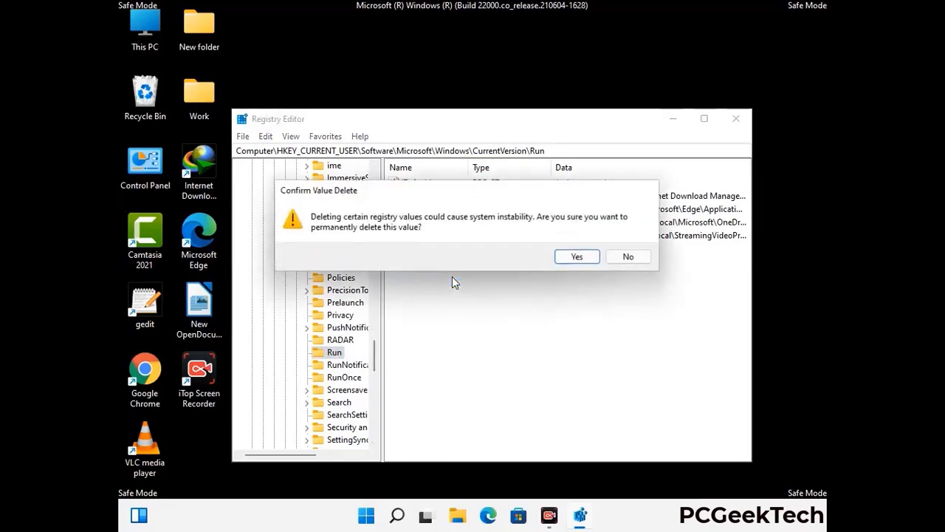
pyautogui.click(589, 256)
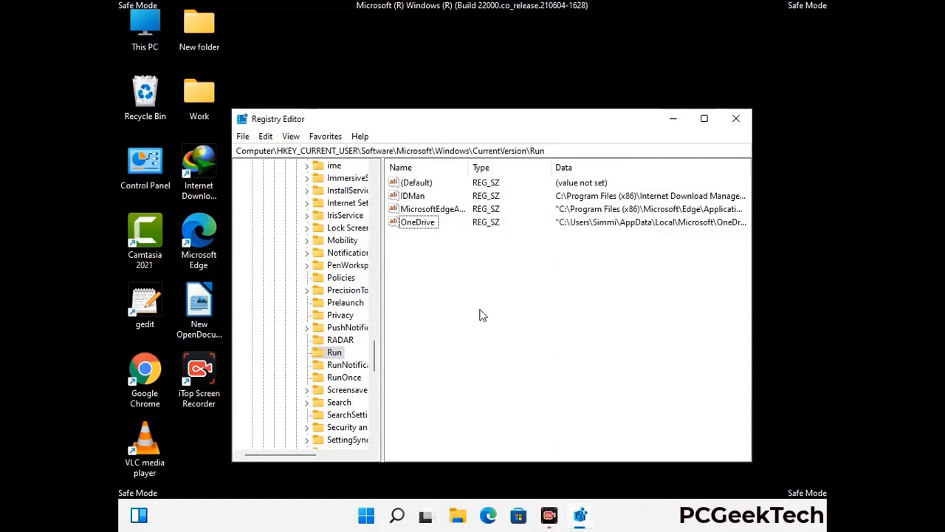
# Step: Search the registry for 'Virus Name', cancel the search, and close Registry Editor
pyautogui.hotkey('ctrl', 'f')
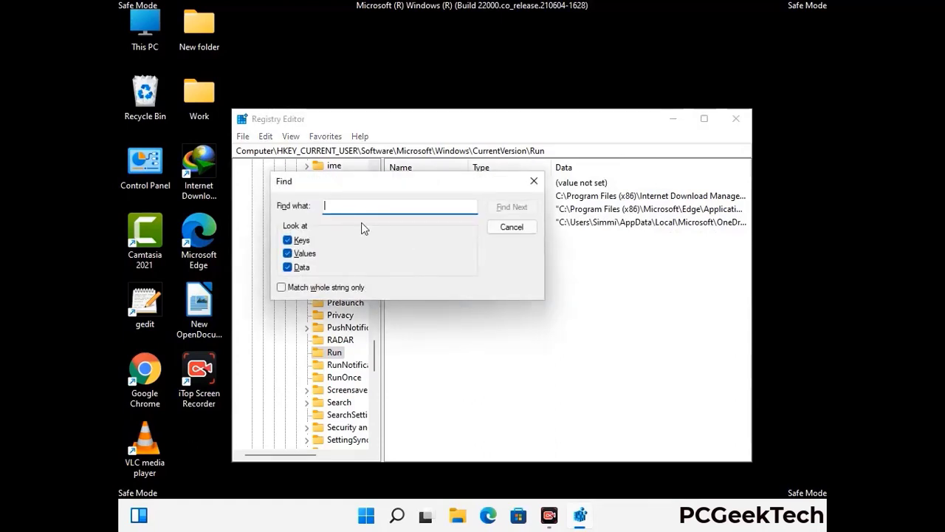
pyautogui.write('Virus Name')
pyautogui.click(501, 211)
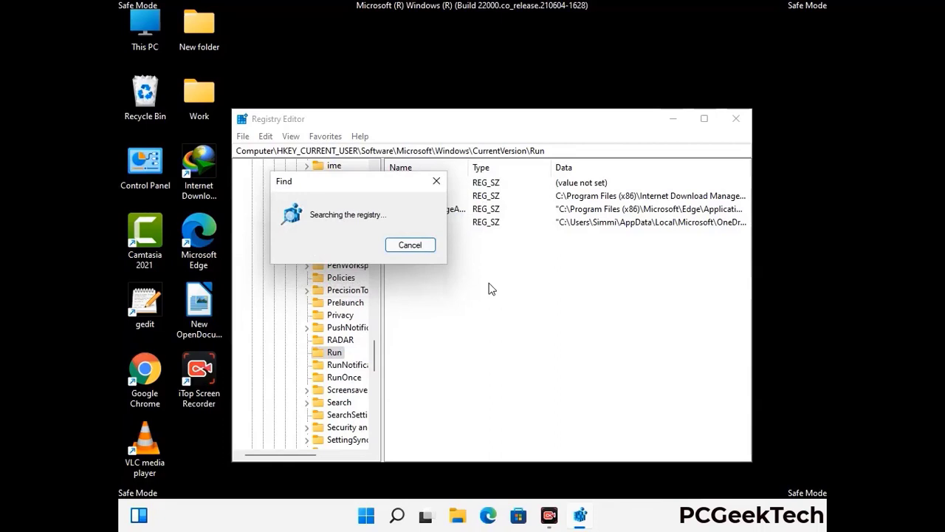
pyautogui.click(443, 183)
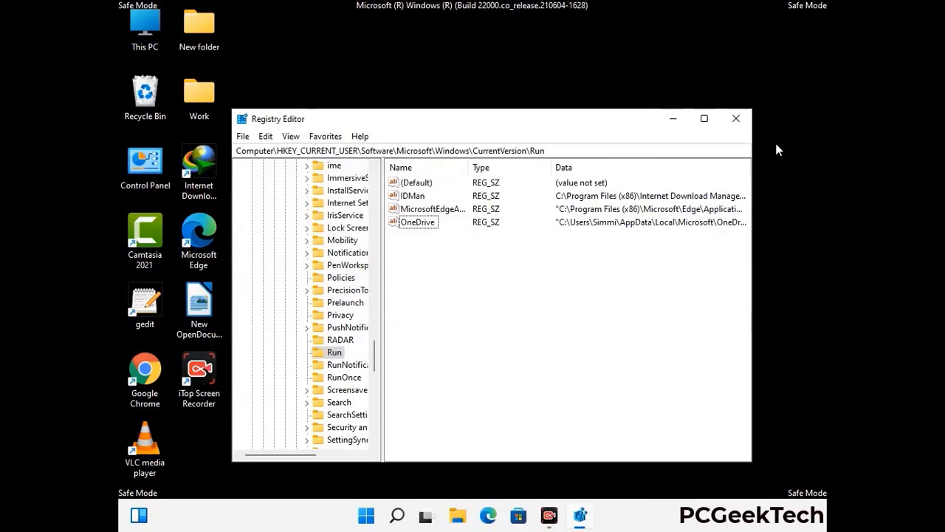
pyautogui.click(736, 120)
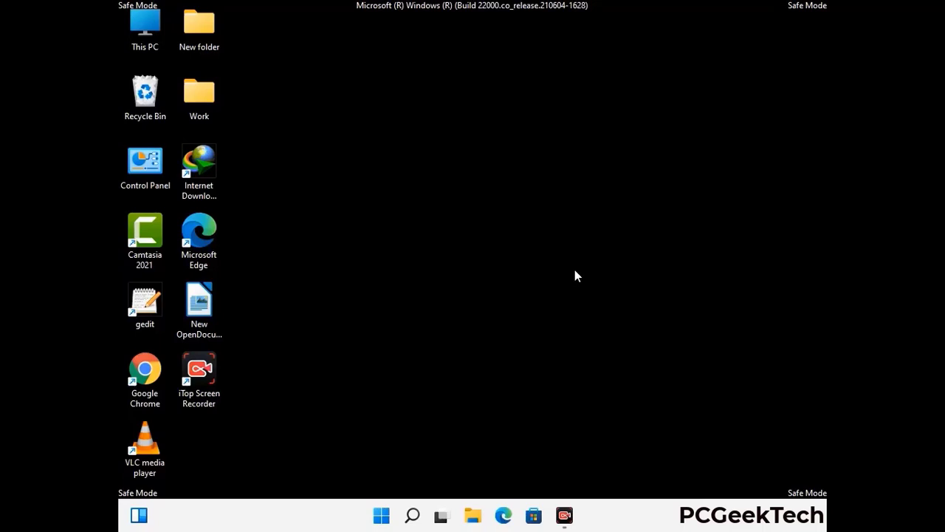
# Step: Run msconfig and untick Safe boot on the System Configuration Boot tab
pyautogui.press('super+r')
pyautogui.moveTo(274, 342); pyautogui.dragTo(482, 147)
pyautogui.write('ms')
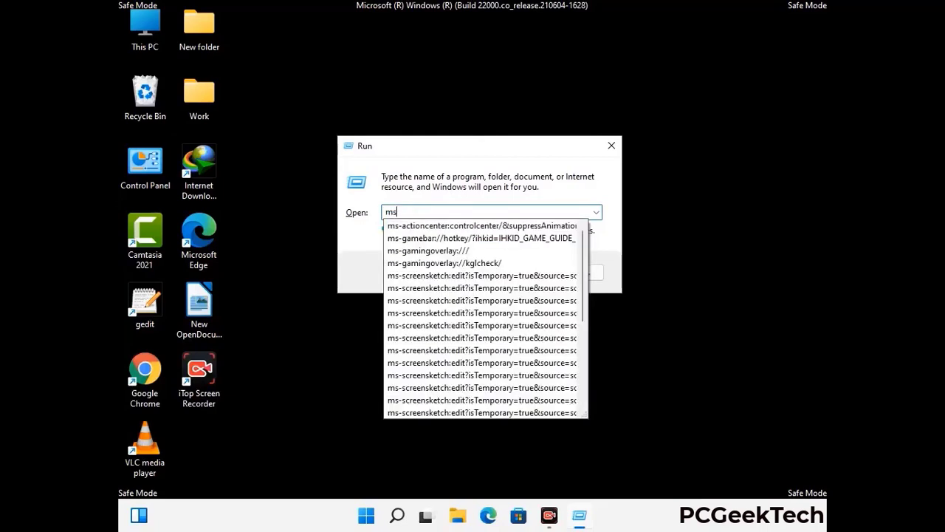
pyautogui.write('config')
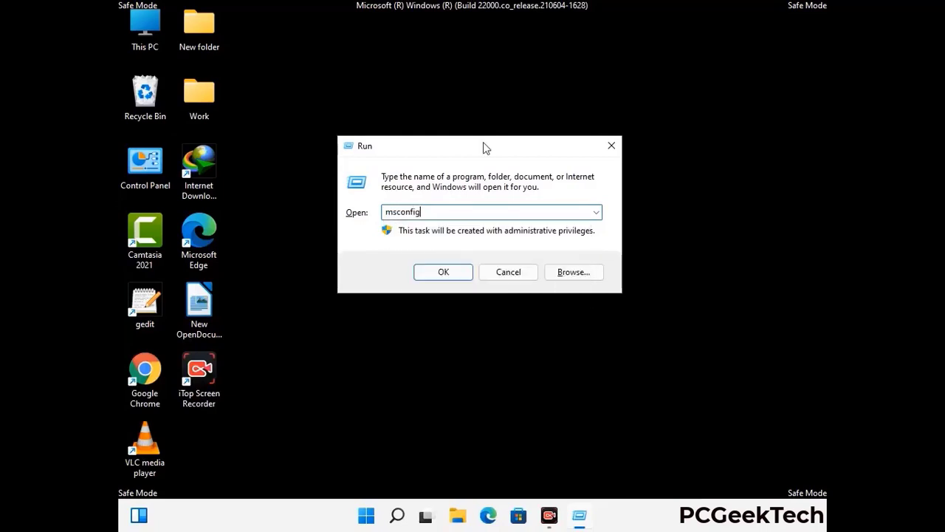
pyautogui.click(437, 271)
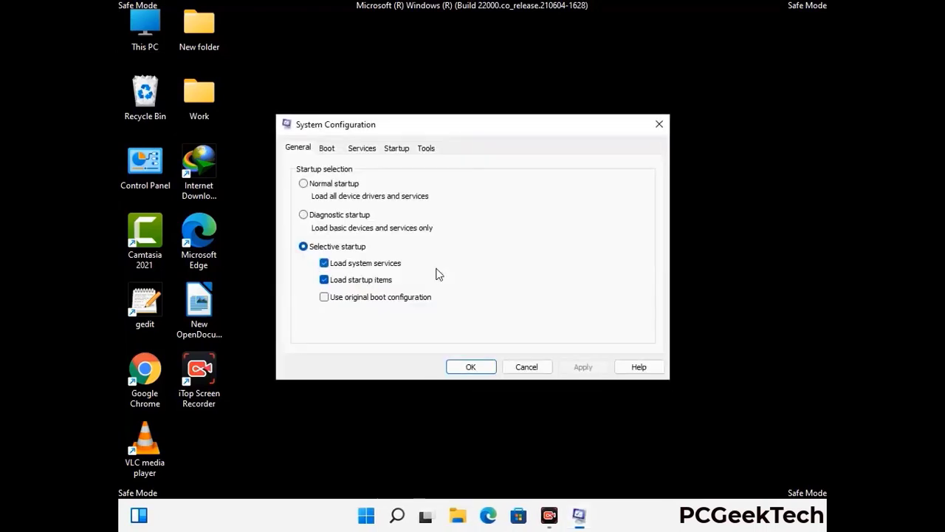
pyautogui.click(326, 147)
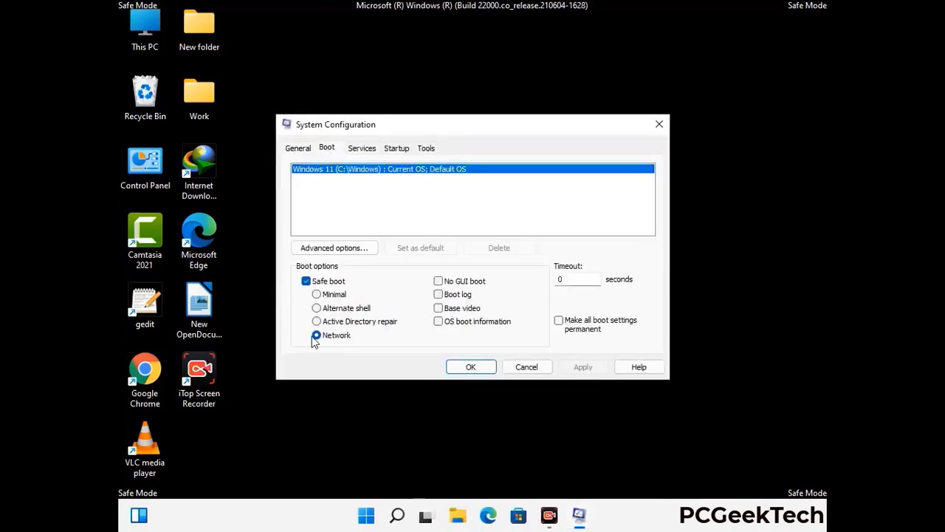
pyautogui.click(305, 281)
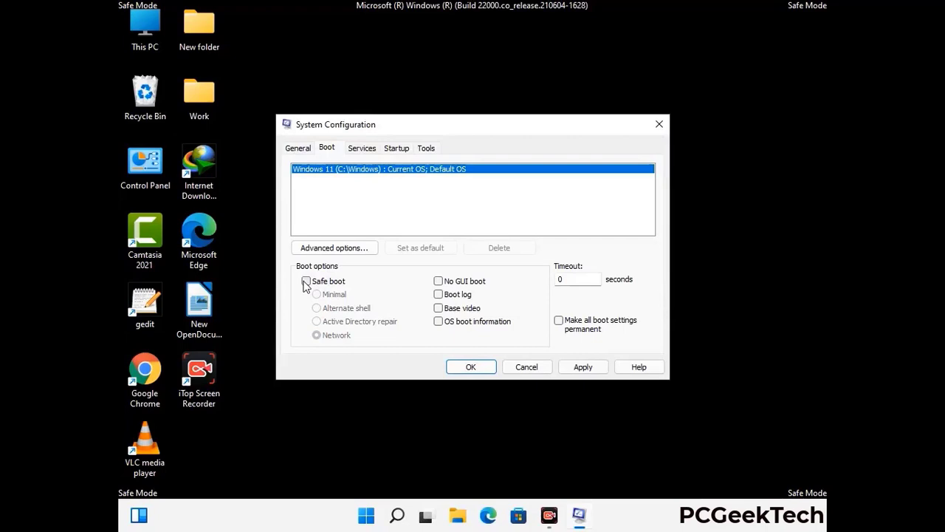